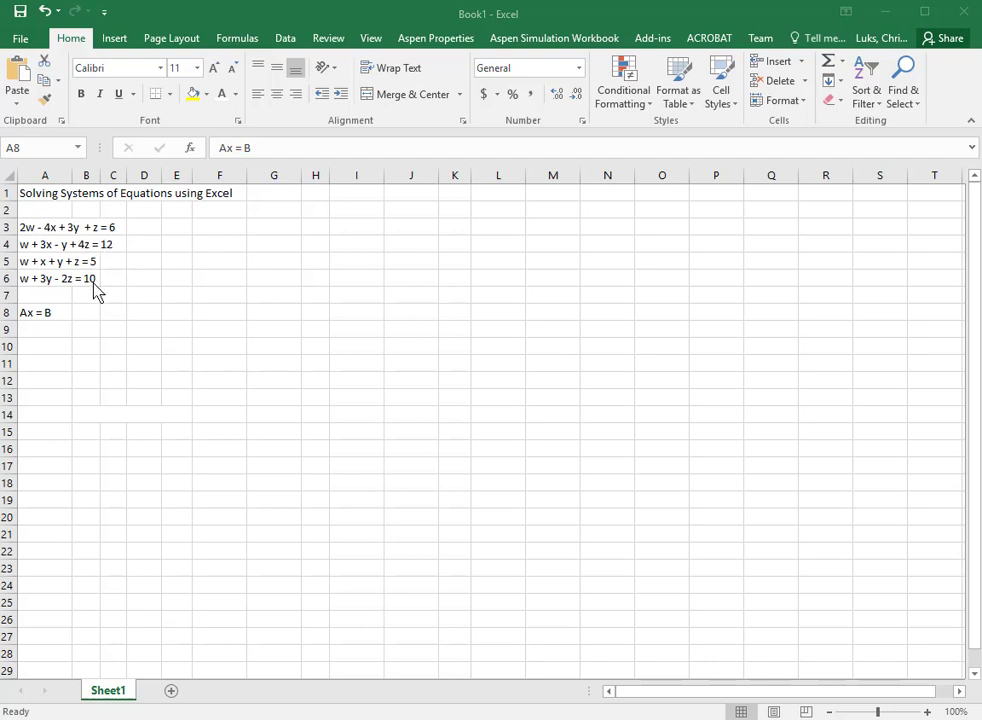
- Set the font colour of the hidden matrix values in A9:L13 to black
{"action": "left_click", "coordinate": [53, 330]}
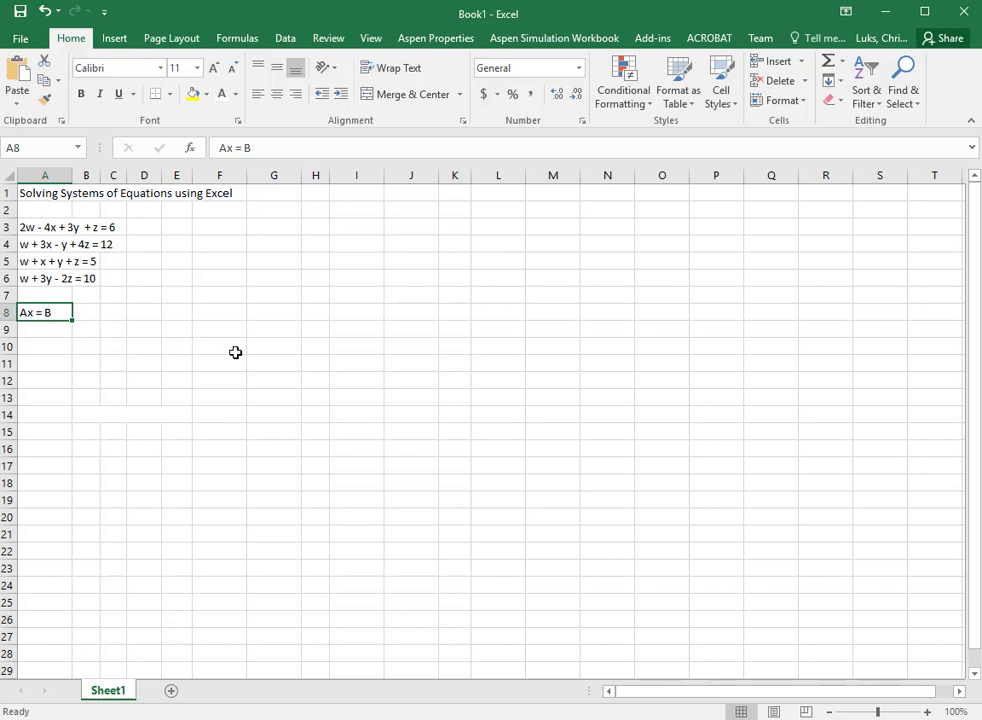
{"action": "left_click_drag", "start_coordinate": [65, 332], "coordinate": [489, 391]}
{"action": "left_click", "coordinate": [235, 94]}
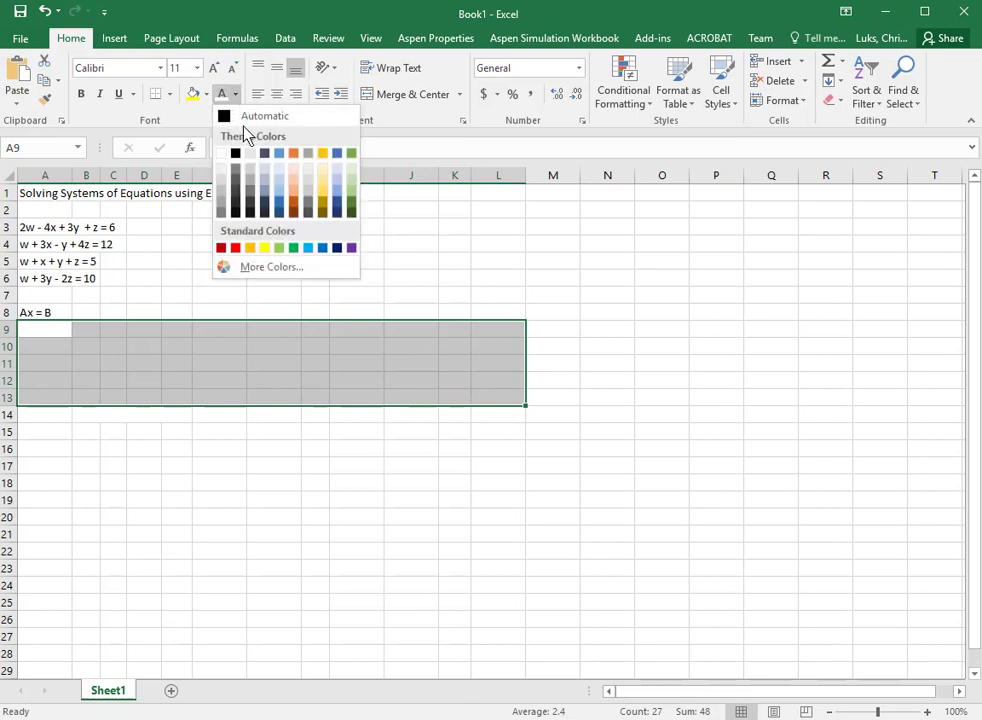
{"action": "left_click", "coordinate": [240, 158]}
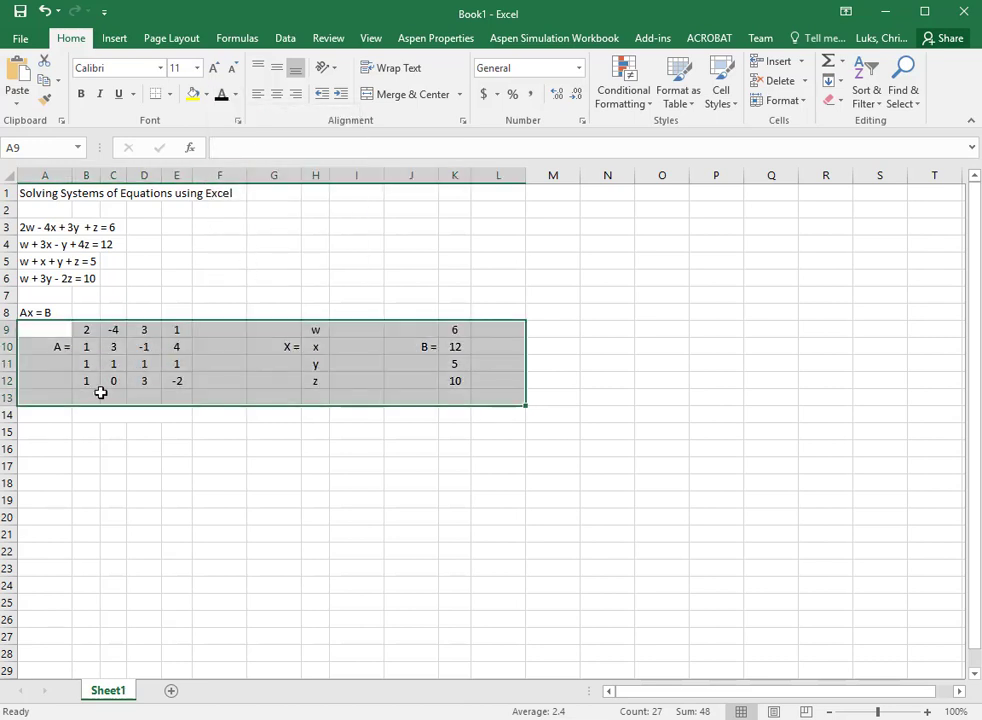
{"action": "left_click", "coordinate": [61, 395]}
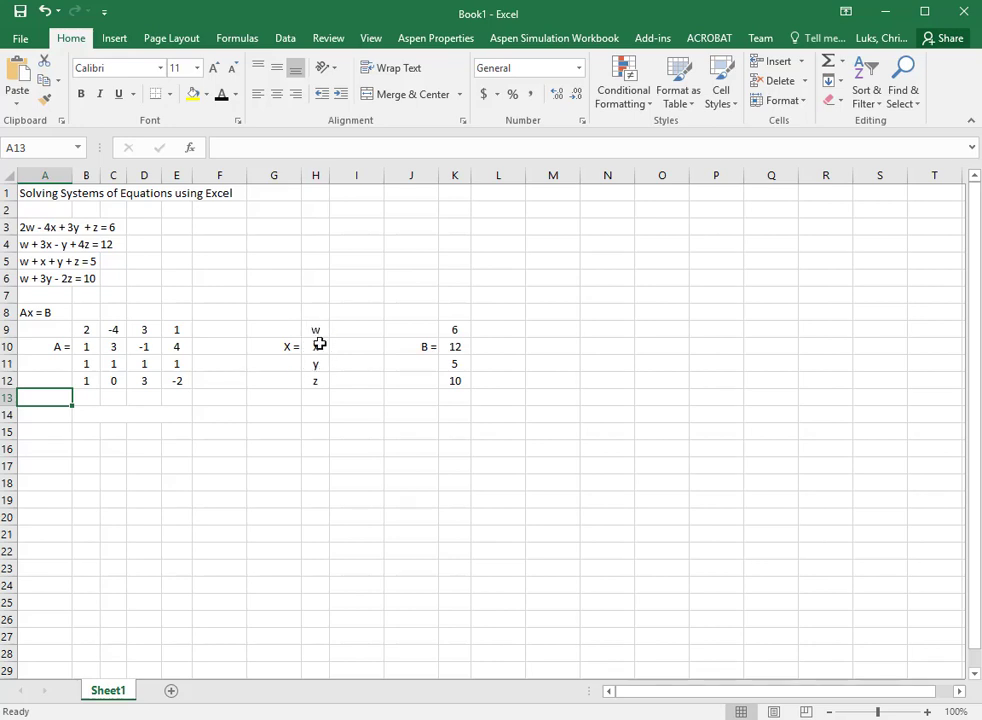
- Enter the column headings w, x, y and z in cells B8 to E8 above matrix A
{"action": "left_click", "coordinate": [78, 316]}
{"action": "type", "text": "w"}
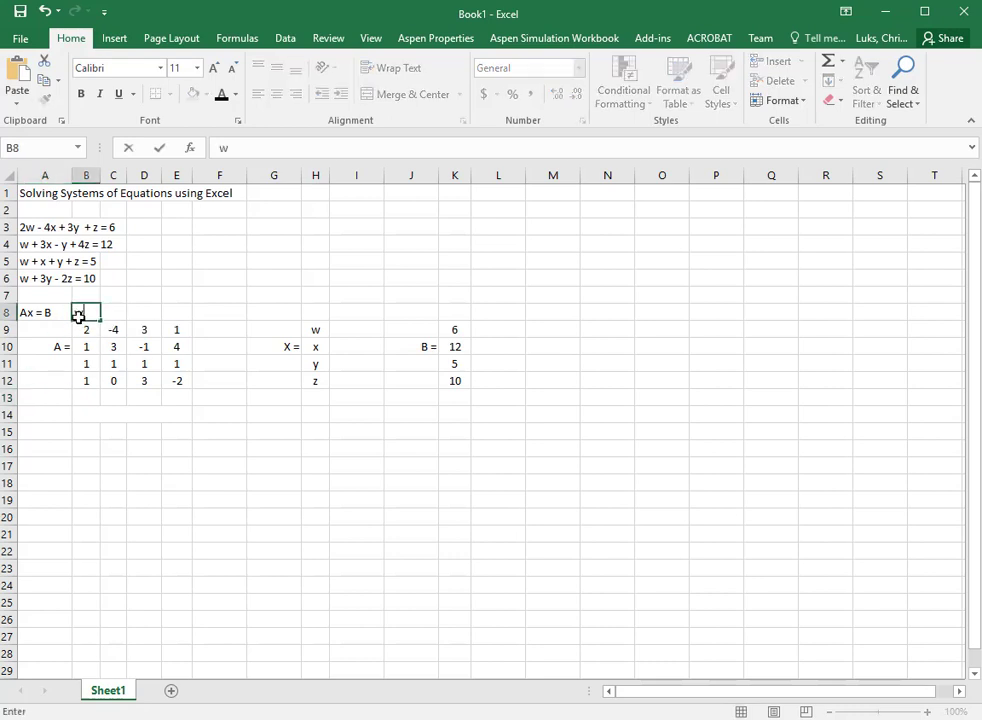
{"action": "key", "text": "Tab"}
{"action": "type", "text": "x"}
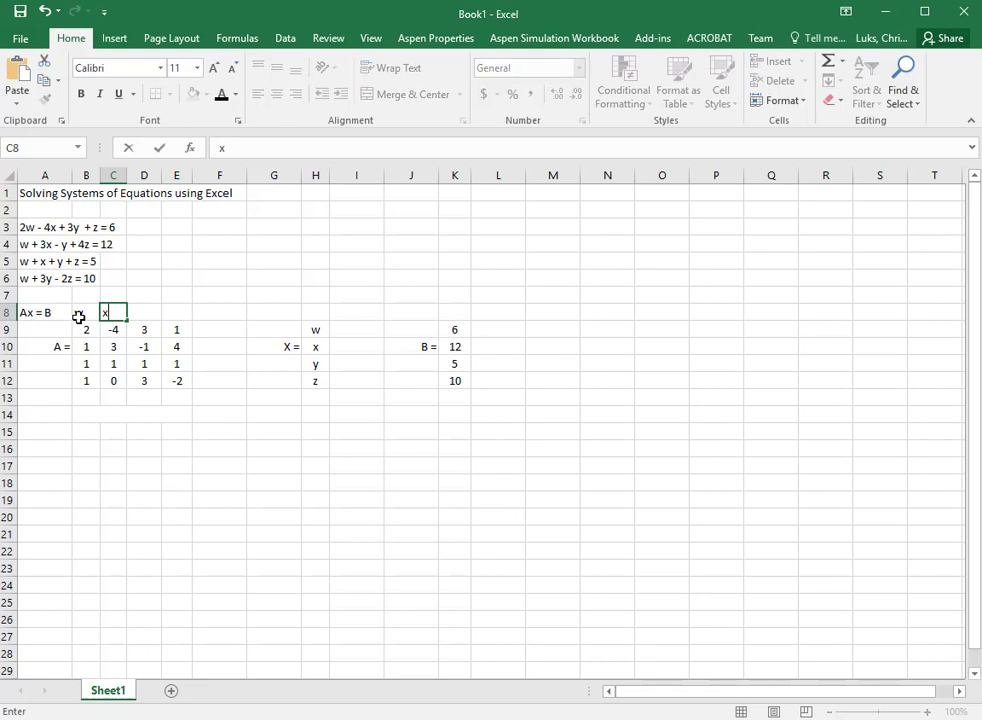
{"action": "key", "text": "Tab"}
{"action": "type", "text": "y"}
{"action": "key", "text": "Tab"}
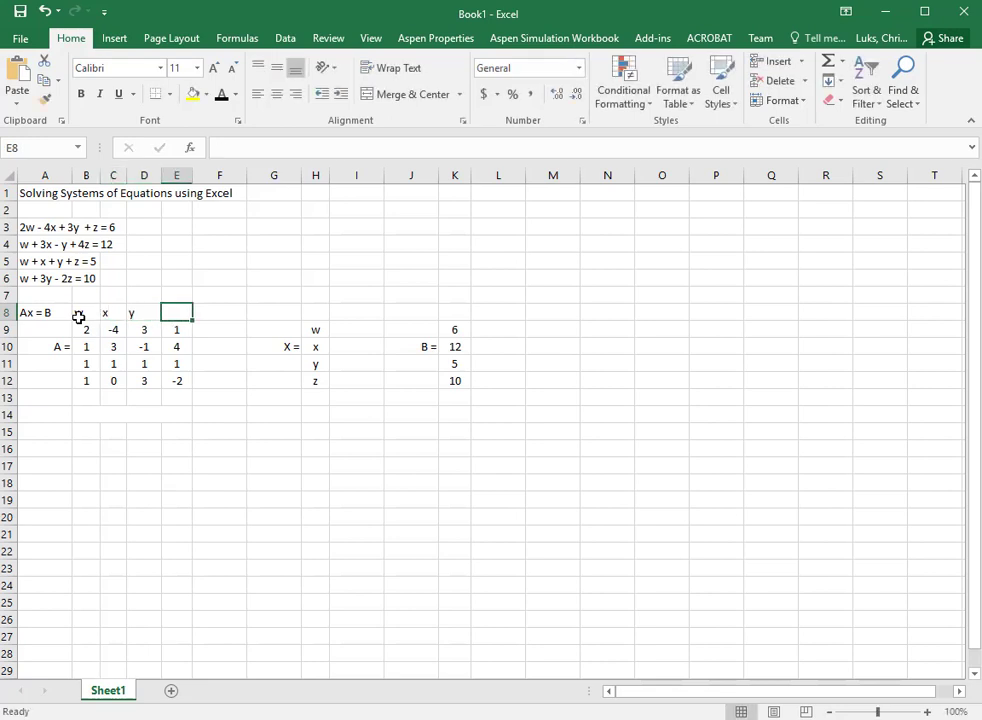
{"action": "type", "text": "z"}
{"action": "key", "text": "Tab"}
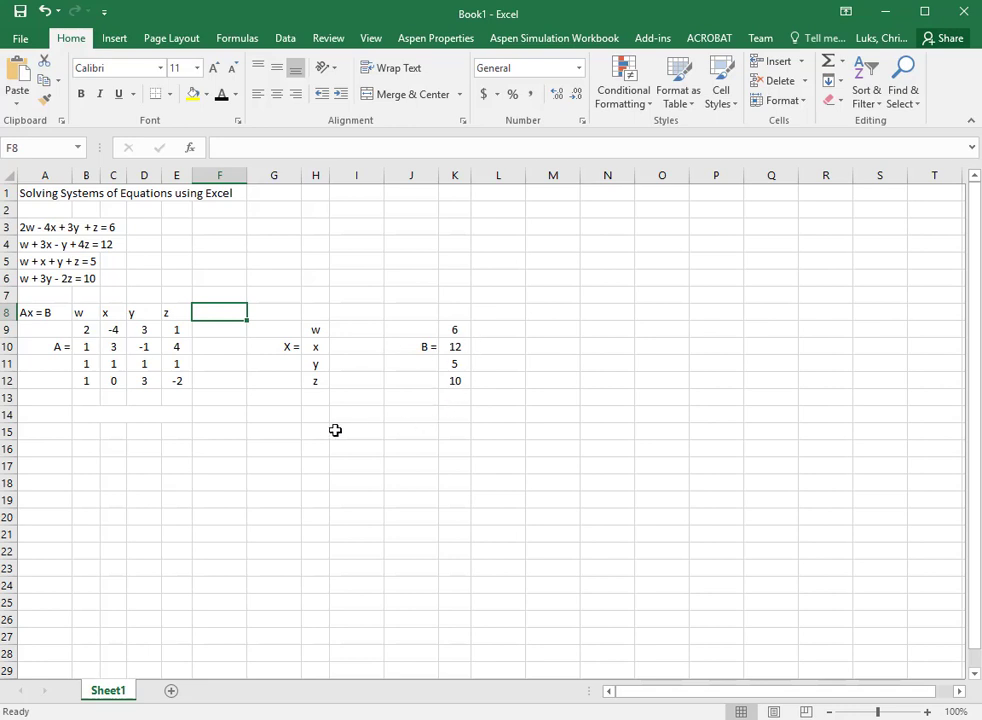
- Enter "x = A-1B" in cell A13 and format its "-1" as superscript
{"action": "left_click", "coordinate": [41, 402]}
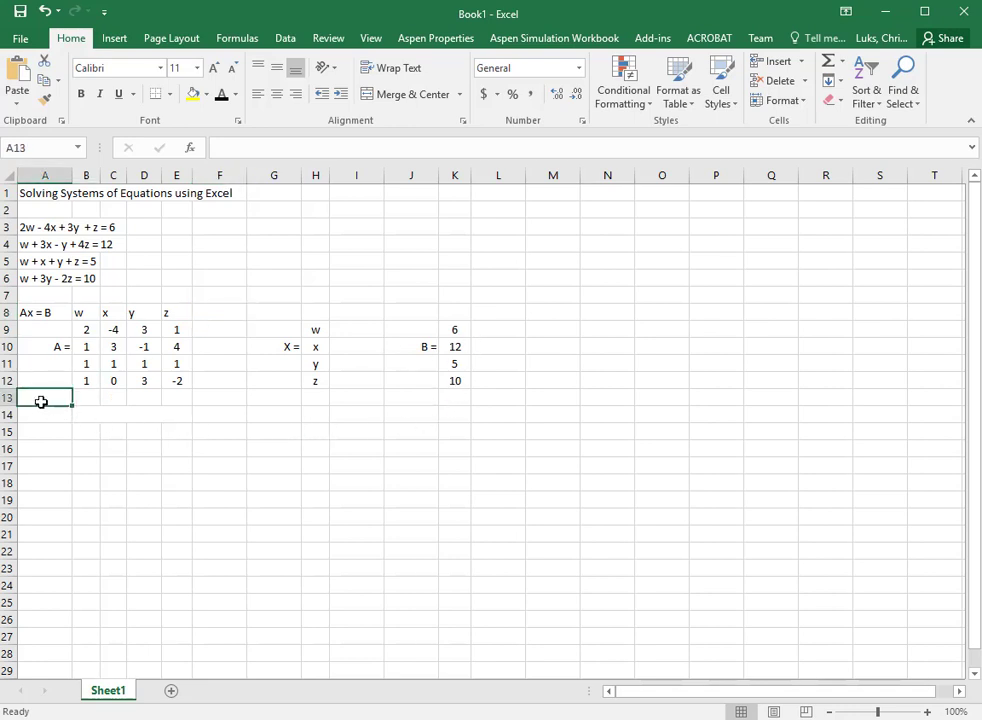
{"action": "type", "text": "x = A-1B"}
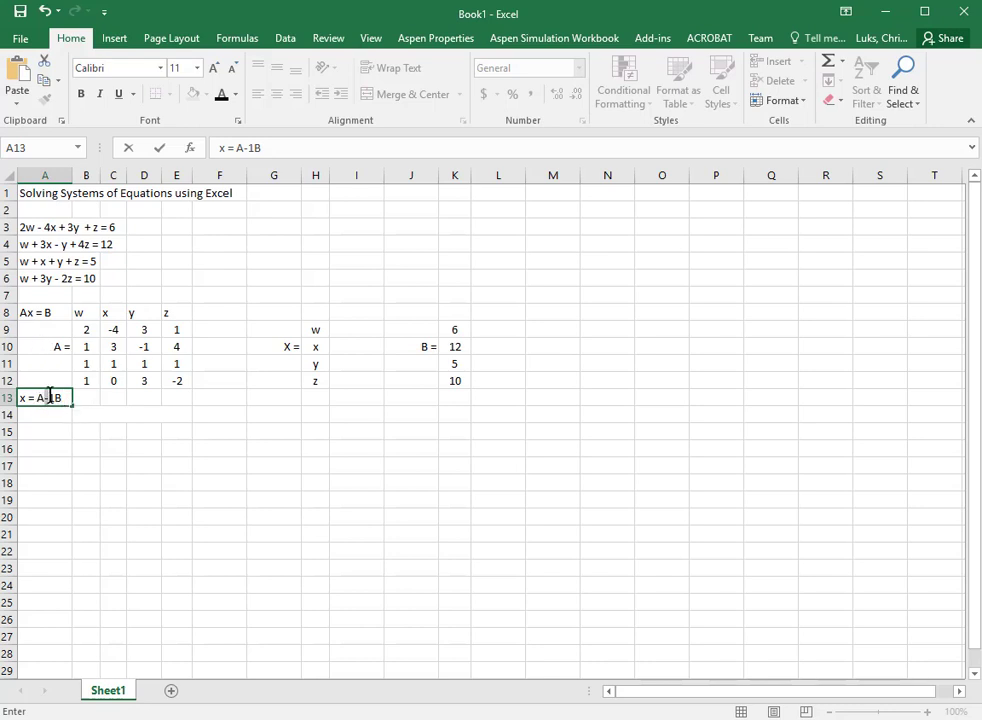
{"action": "left_click_drag", "start_coordinate": [52, 397], "coordinate": [45, 397]}
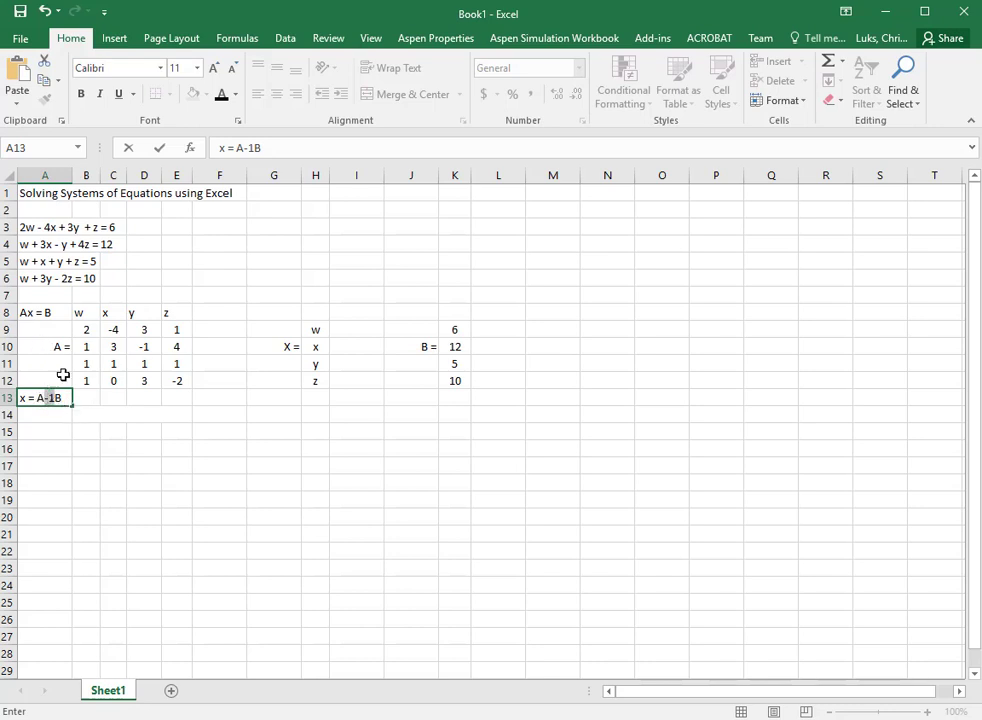
{"action": "left_click", "coordinate": [237, 120]}
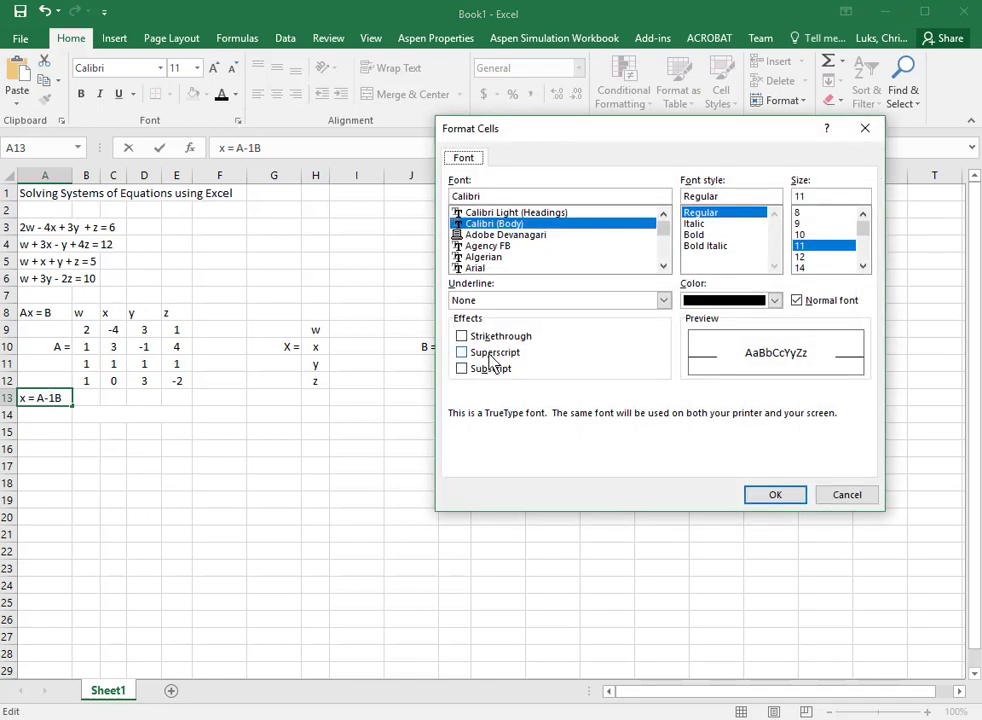
{"action": "left_click", "coordinate": [490, 352]}
{"action": "left_click", "coordinate": [789, 498]}
{"action": "left_click", "coordinate": [66, 497]}
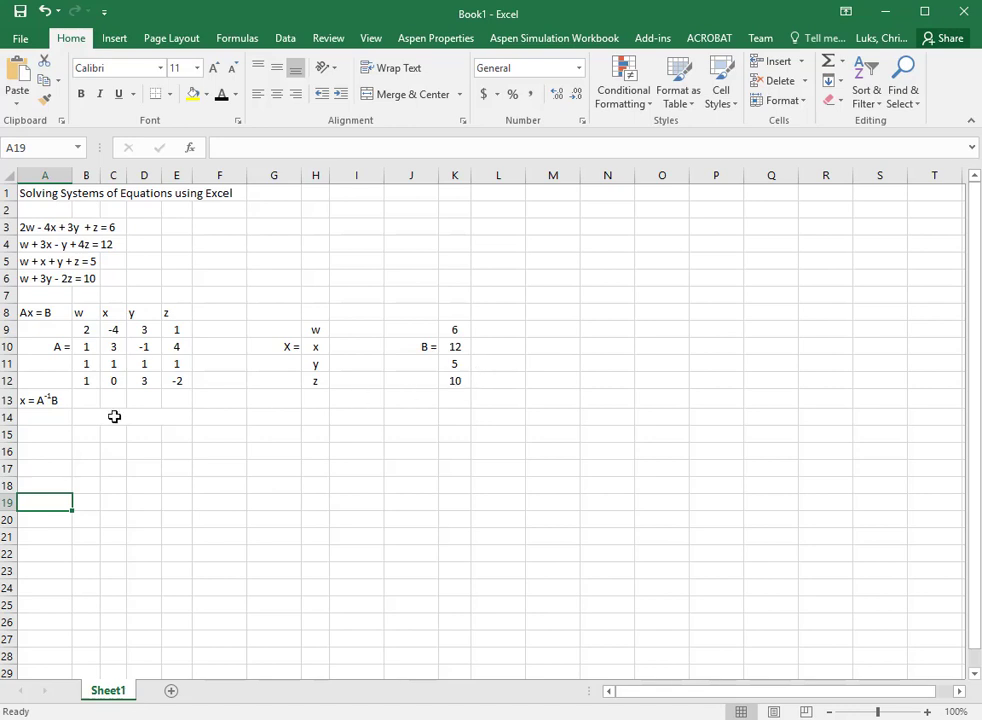
- Set the font colour of the hidden note in cell B14 to red
{"action": "left_click", "coordinate": [88, 421]}
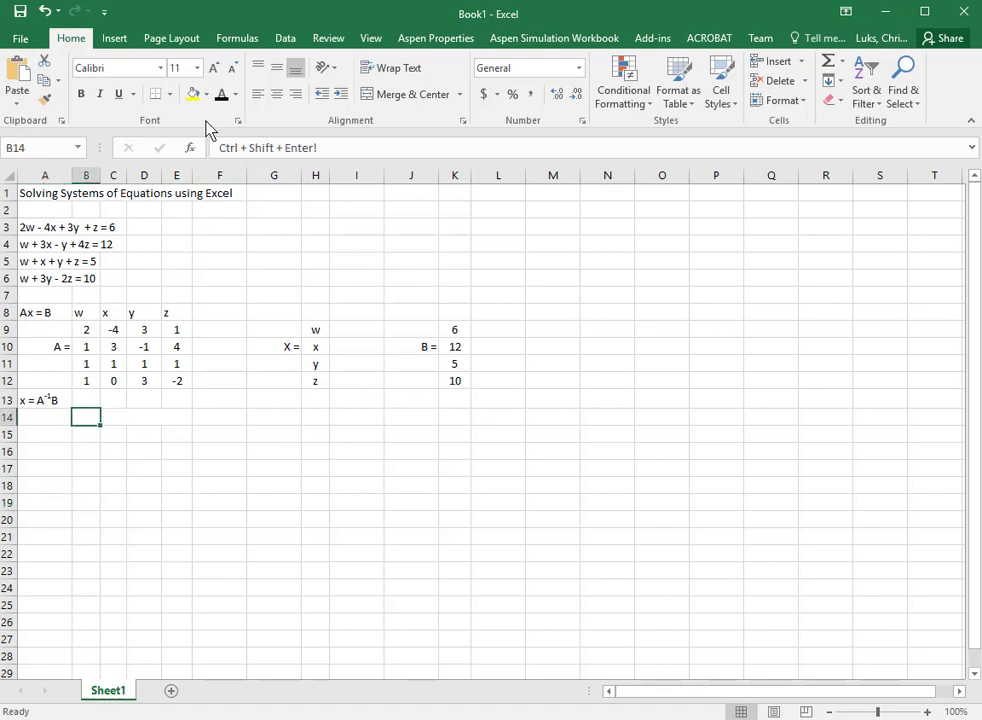
{"action": "left_click", "coordinate": [236, 98]}
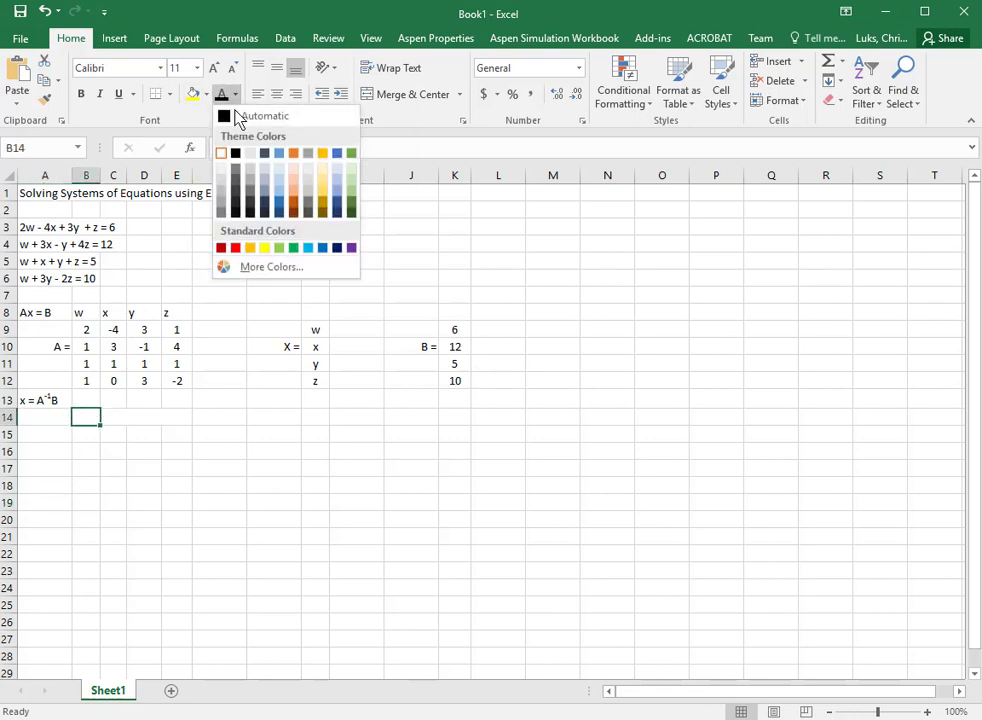
{"action": "left_click", "coordinate": [230, 248]}
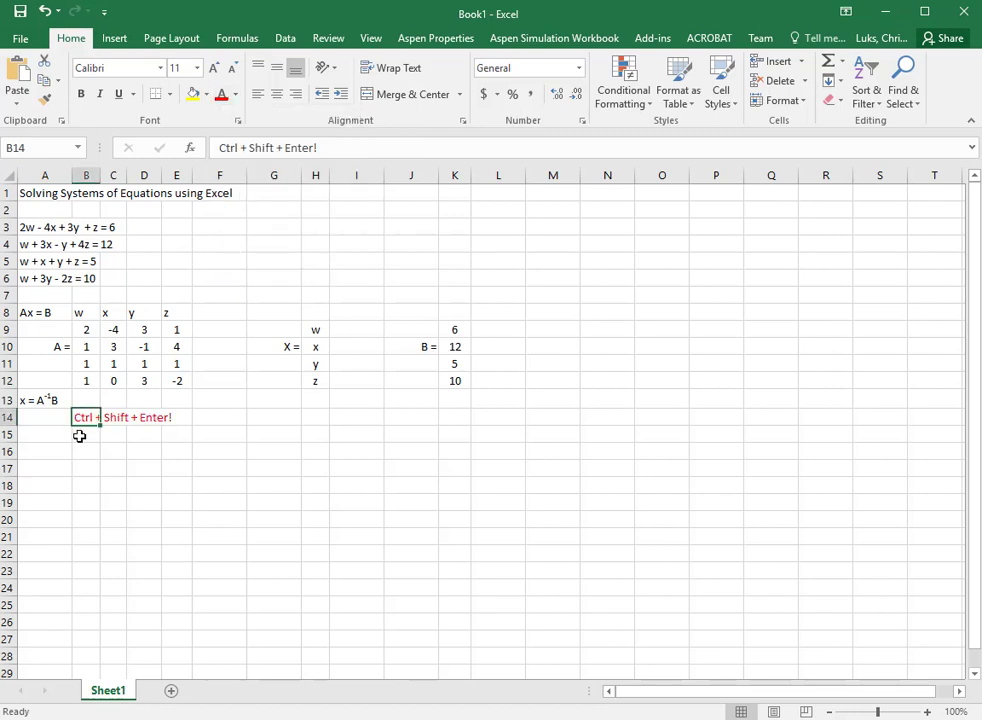
{"action": "left_click", "coordinate": [70, 449]}
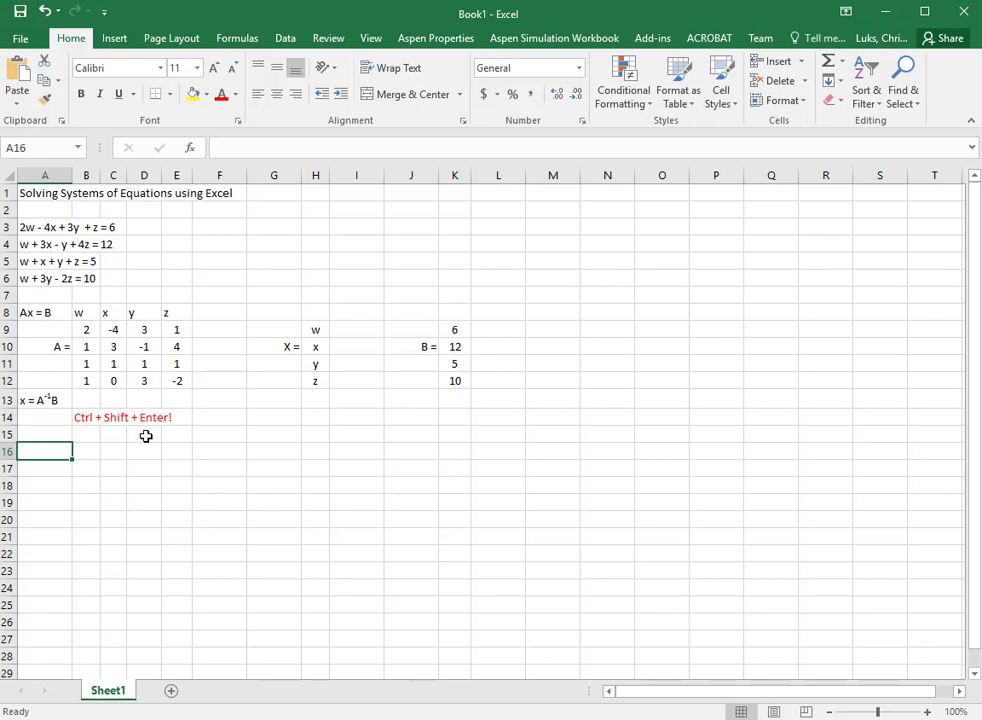
- Enter the label "A-1 =" in cell A16 and format its "-1" as superscript
{"action": "left_click", "coordinate": [64, 465]}
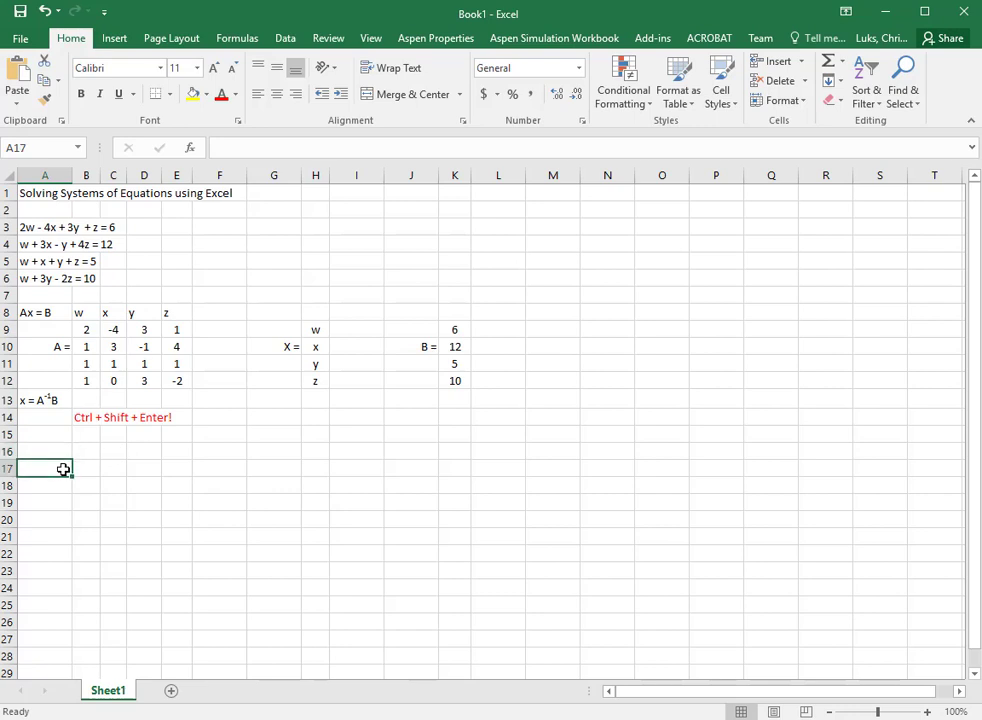
{"action": "left_click", "coordinate": [62, 450]}
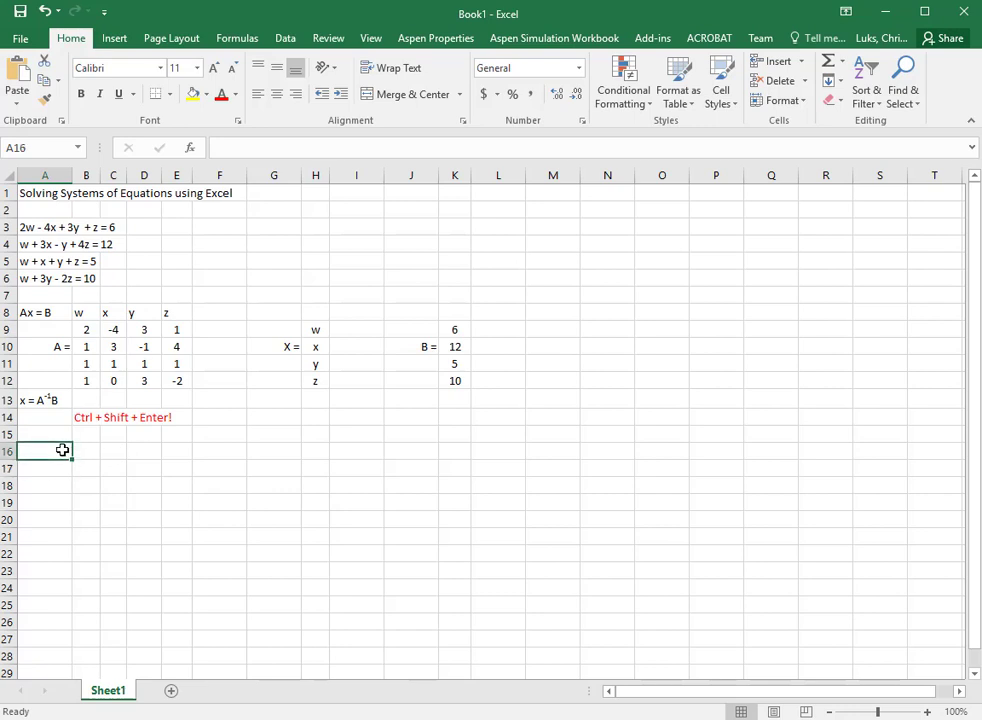
{"action": "type", "text": "A-1 ="}
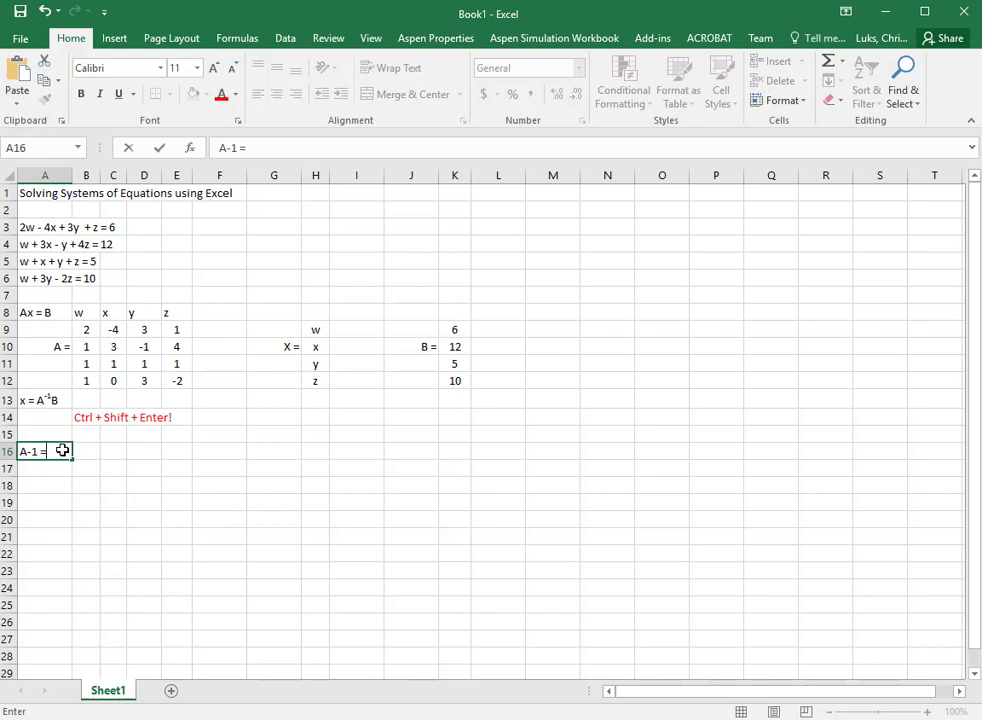
{"action": "key", "text": "Return"}
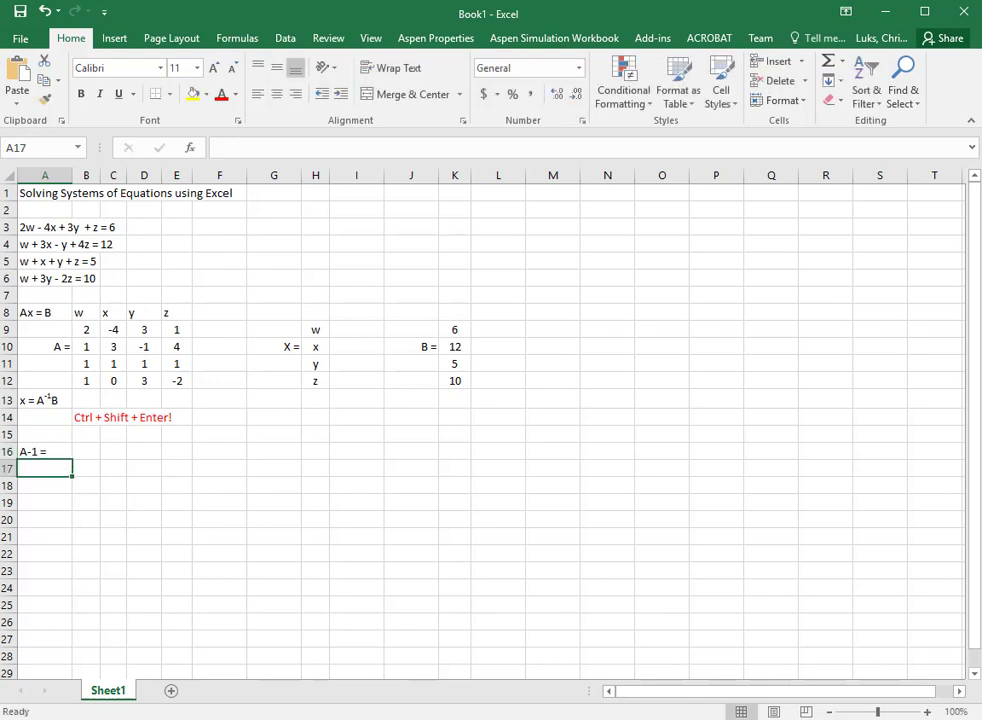
{"action": "left_click", "coordinate": [66, 450]}
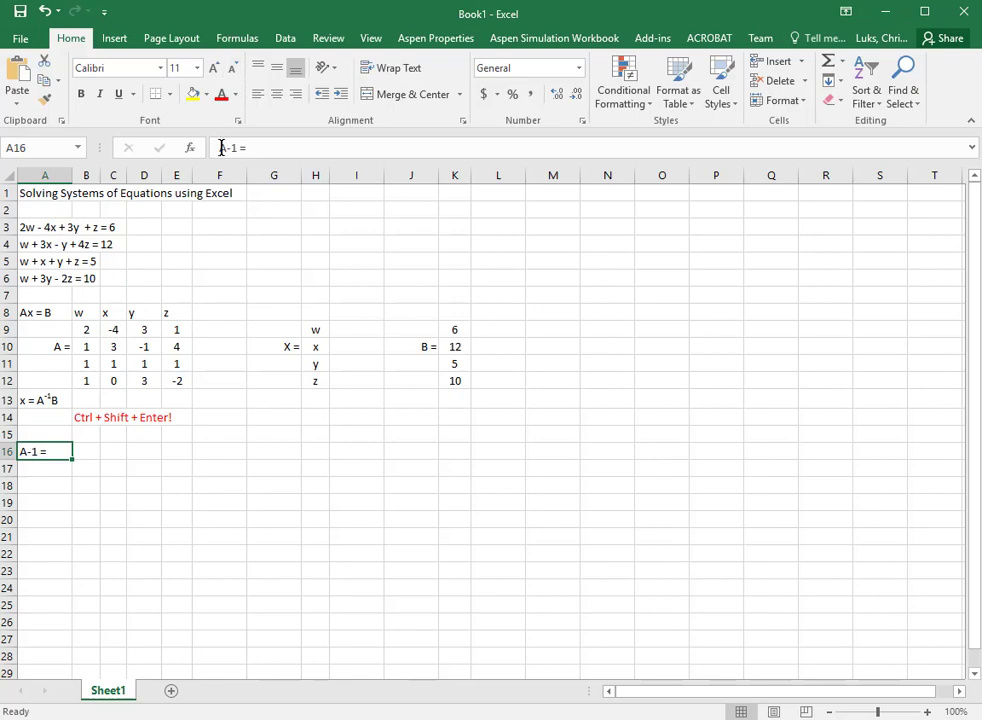
{"action": "left_click_drag", "start_coordinate": [226, 147], "coordinate": [240, 143]}
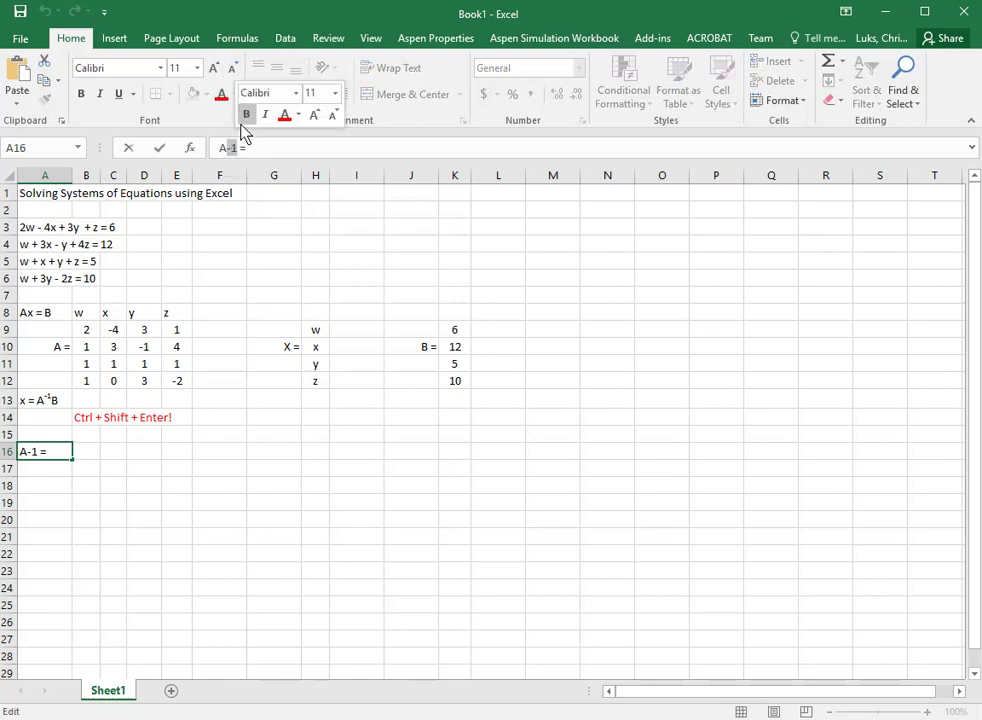
{"action": "left_click", "coordinate": [237, 121]}
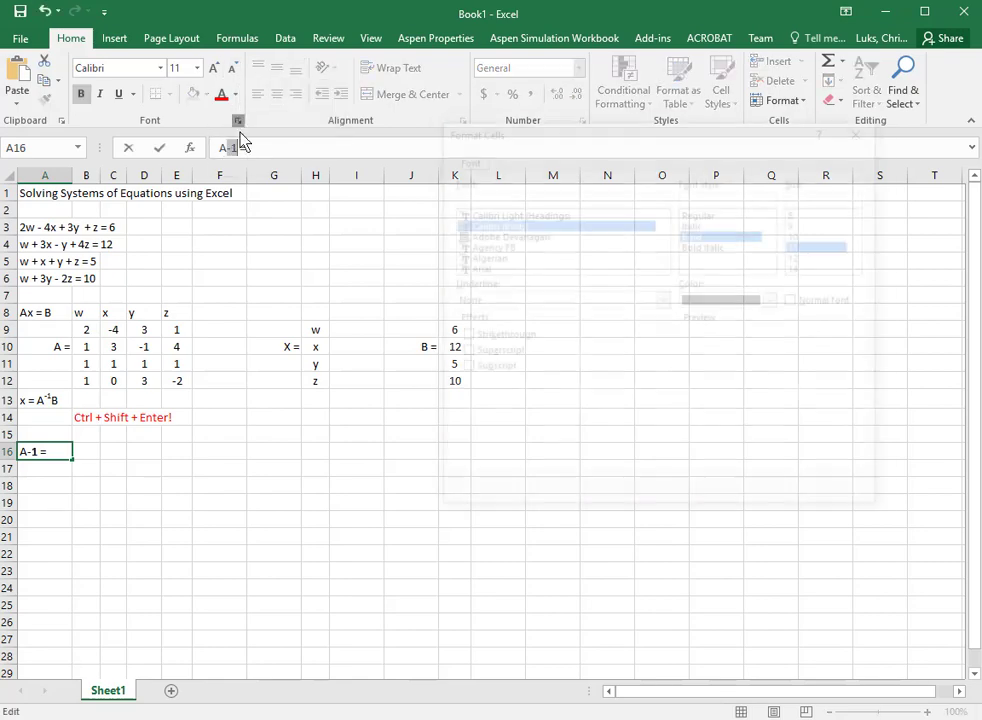
{"action": "left_click", "coordinate": [468, 353]}
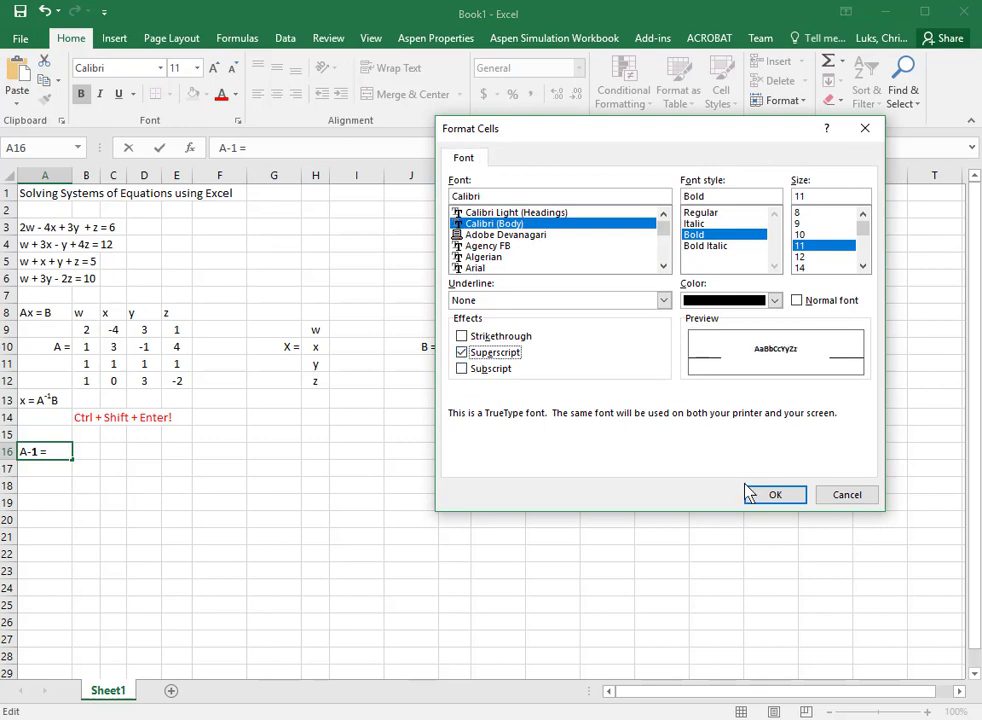
{"action": "left_click", "coordinate": [757, 495]}
{"action": "left_click", "coordinate": [37, 469]}
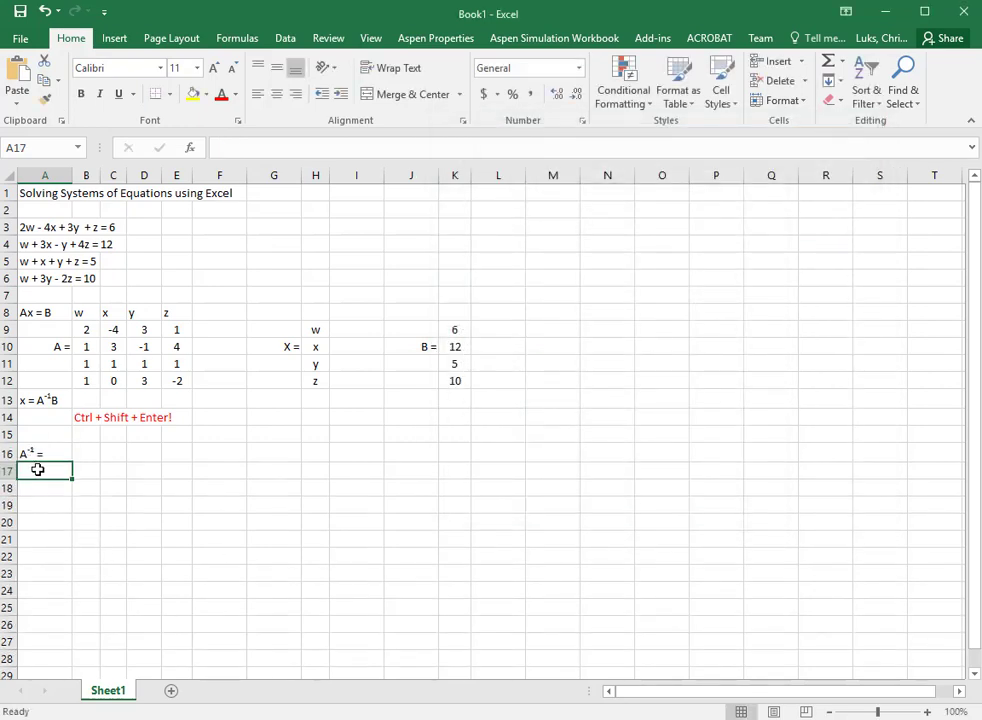
- Enter the label "minverse" in cell A17 and right-align the inverse matrix label in A16
{"action": "type", "text": "minverse"}
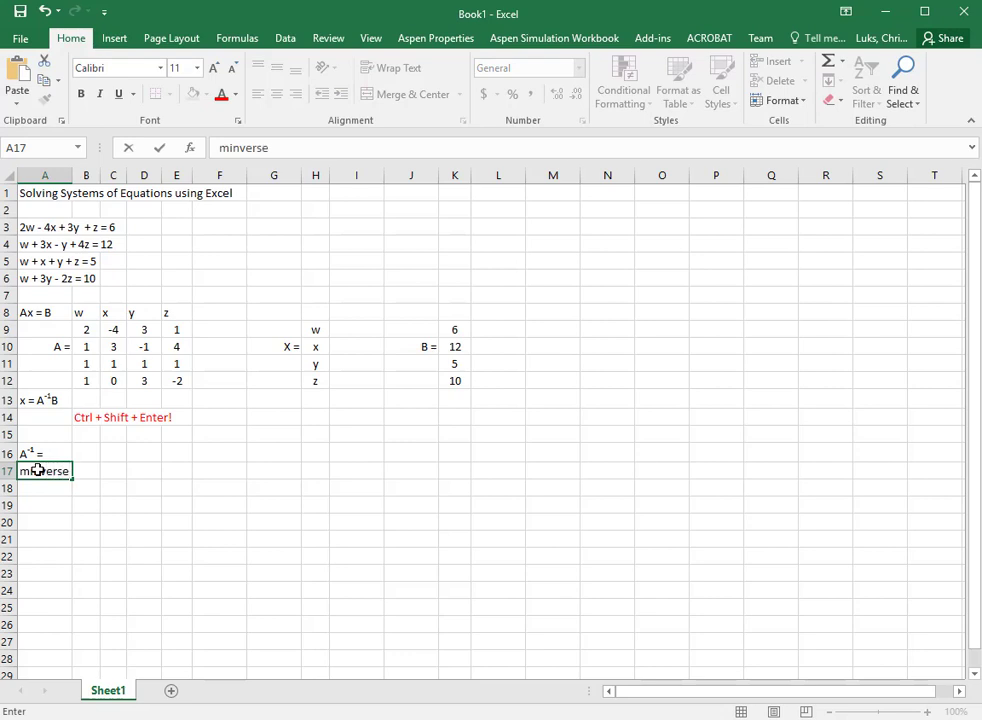
{"action": "key", "text": "Return"}
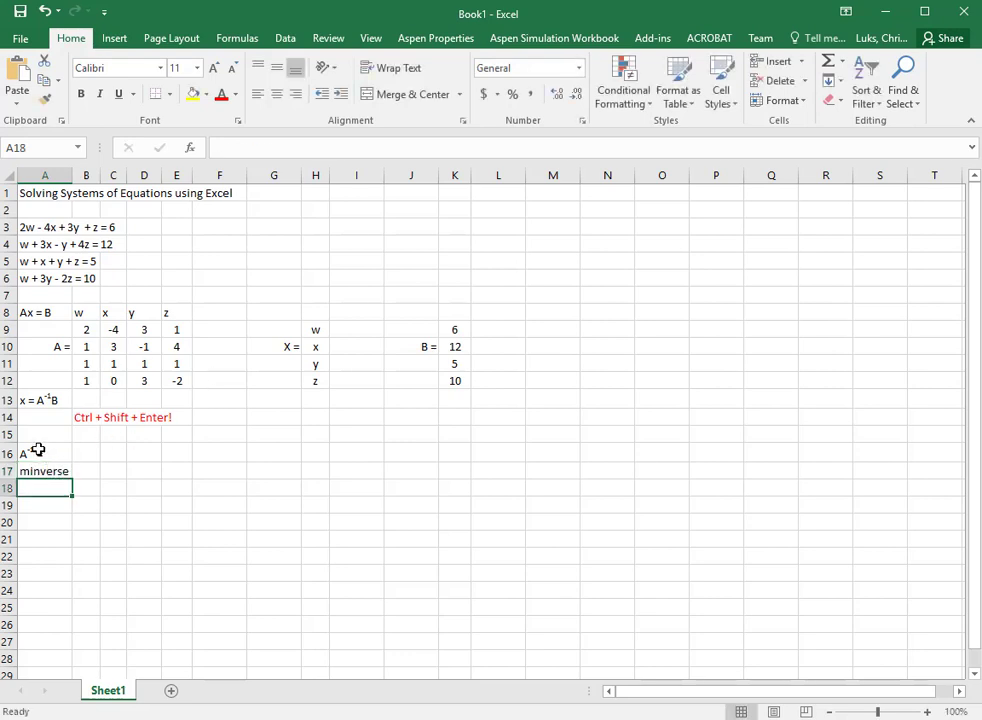
{"action": "left_click", "coordinate": [37, 452]}
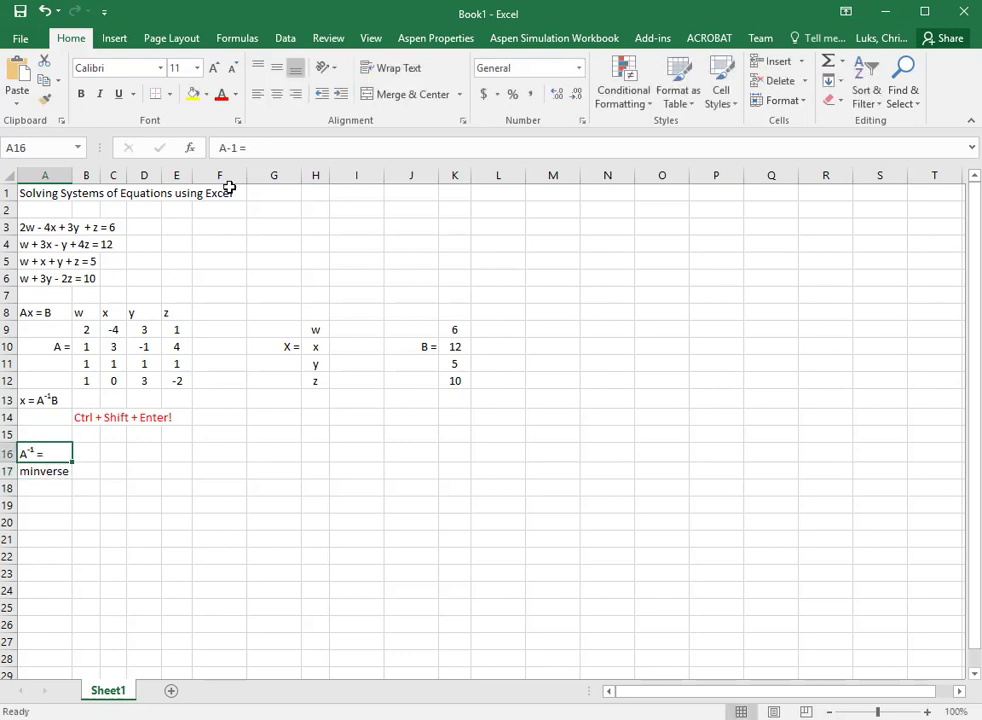
{"action": "left_click", "coordinate": [301, 97]}
- Calculate the inverse of matrix A in B15:E18 with the array formula =MINVERSE(B9:E12)
{"action": "left_click", "coordinate": [92, 434]}
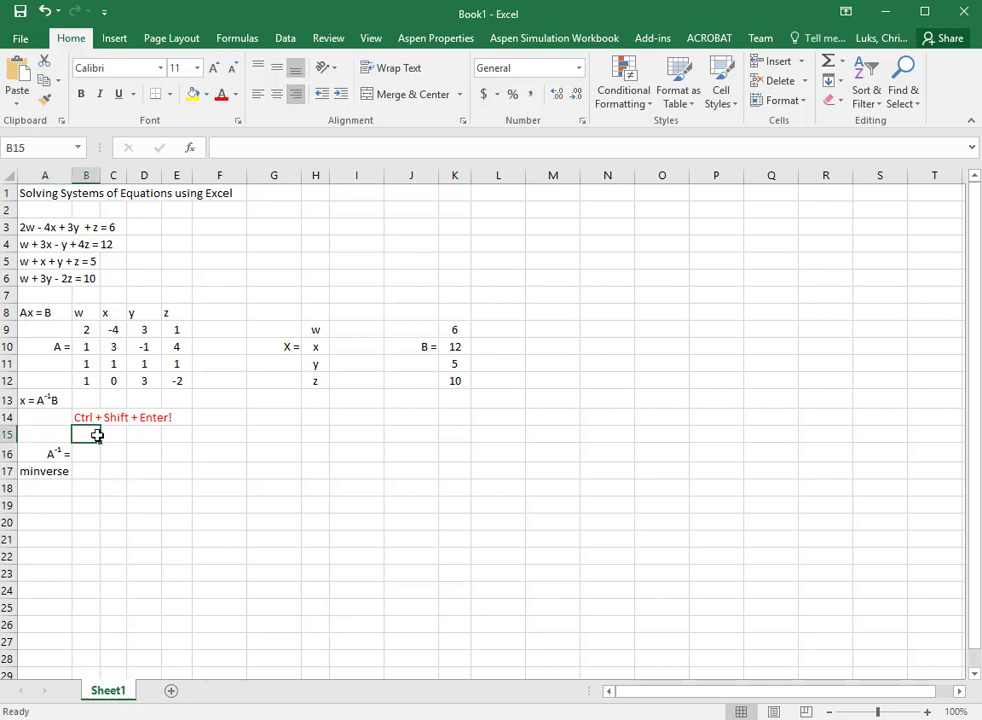
{"action": "left_click_drag", "start_coordinate": [97, 434], "coordinate": [172, 489]}
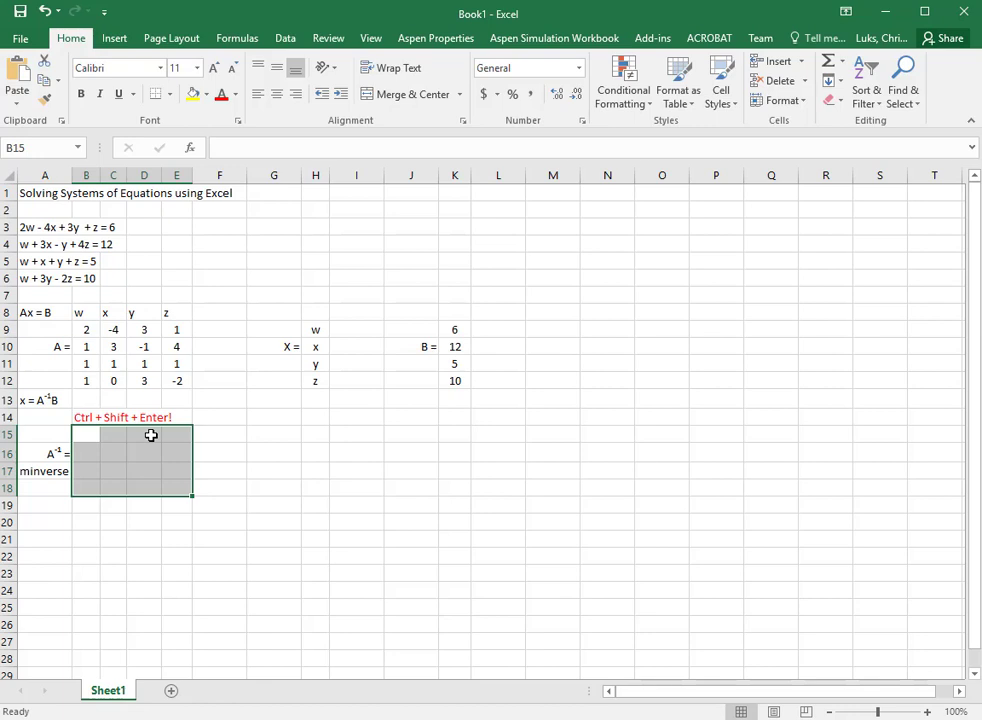
{"action": "type", "text": "="}
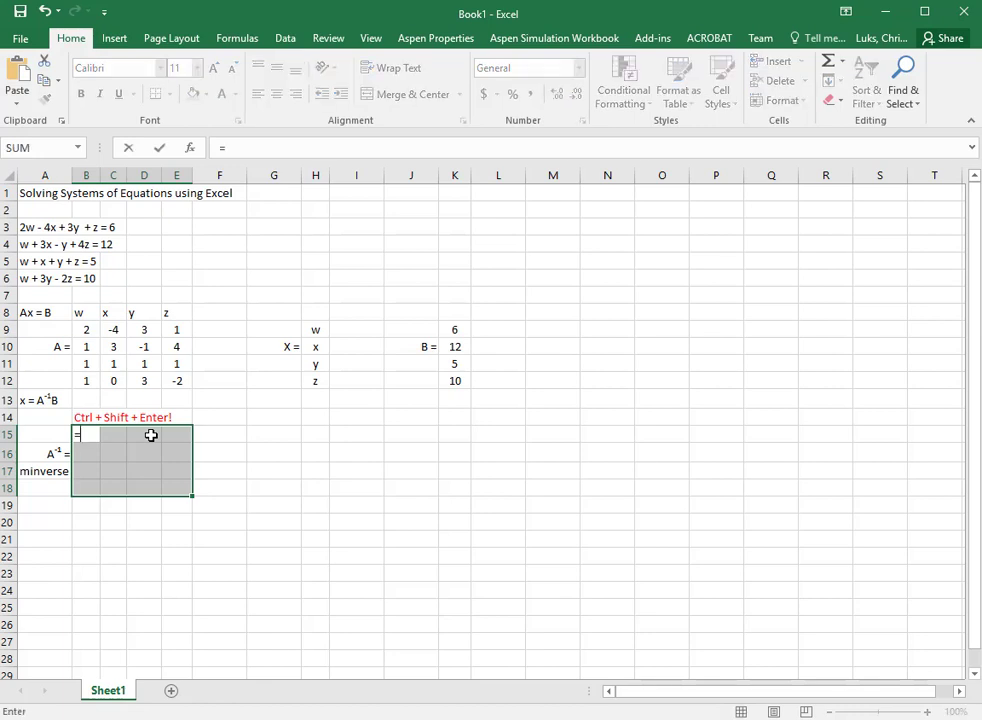
{"action": "type", "text": "minv"}
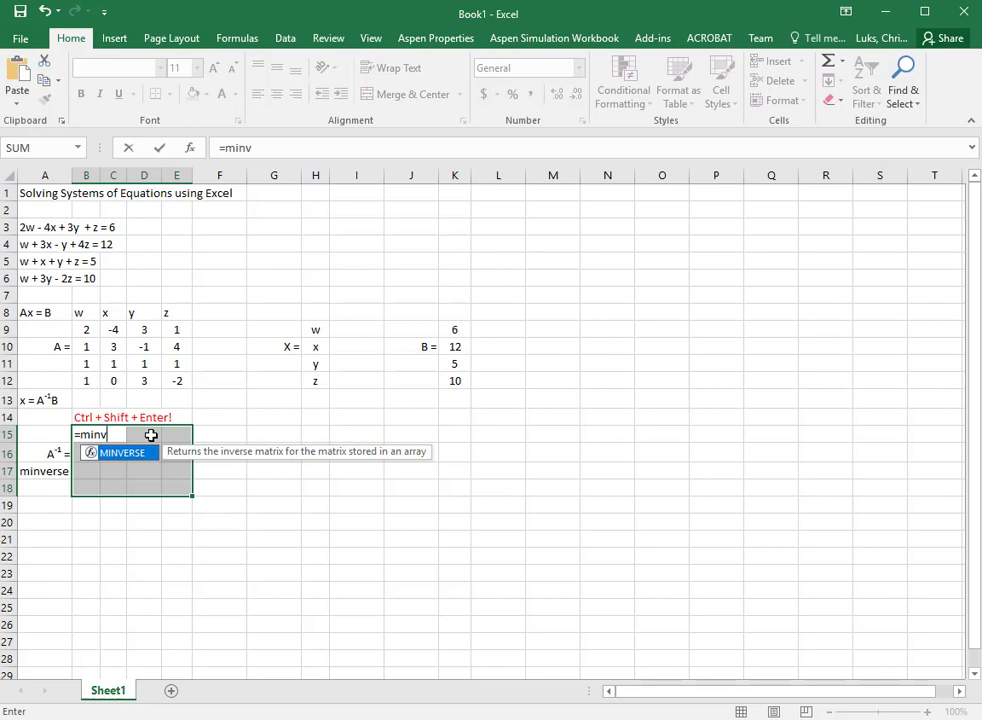
{"action": "type", "text": "erse("}
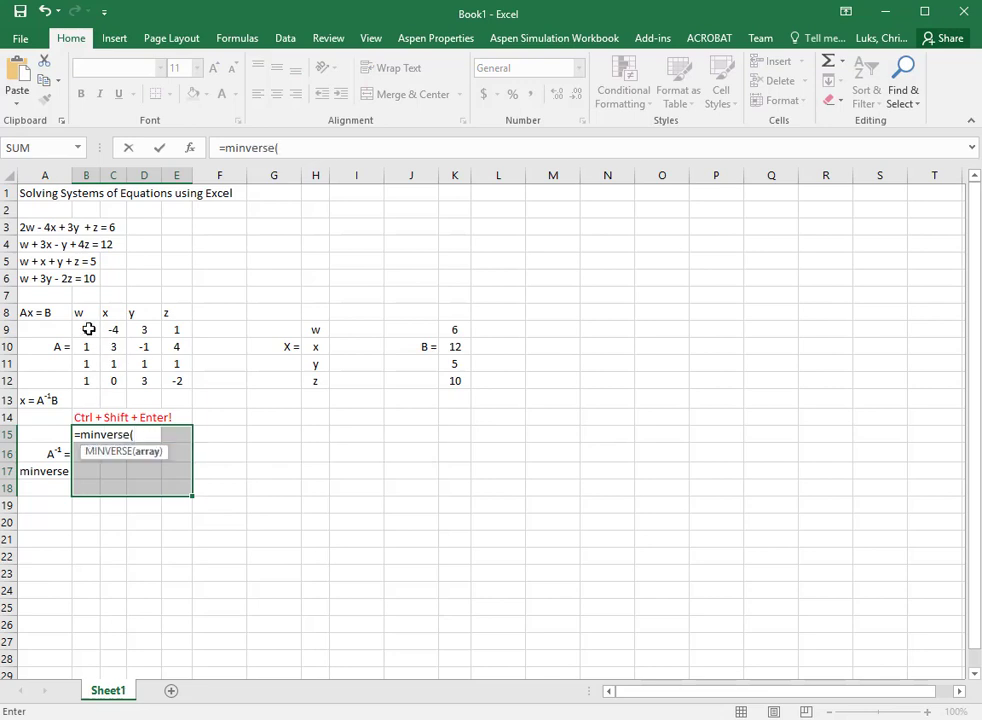
{"action": "left_click_drag", "start_coordinate": [85, 330], "coordinate": [168, 381]}
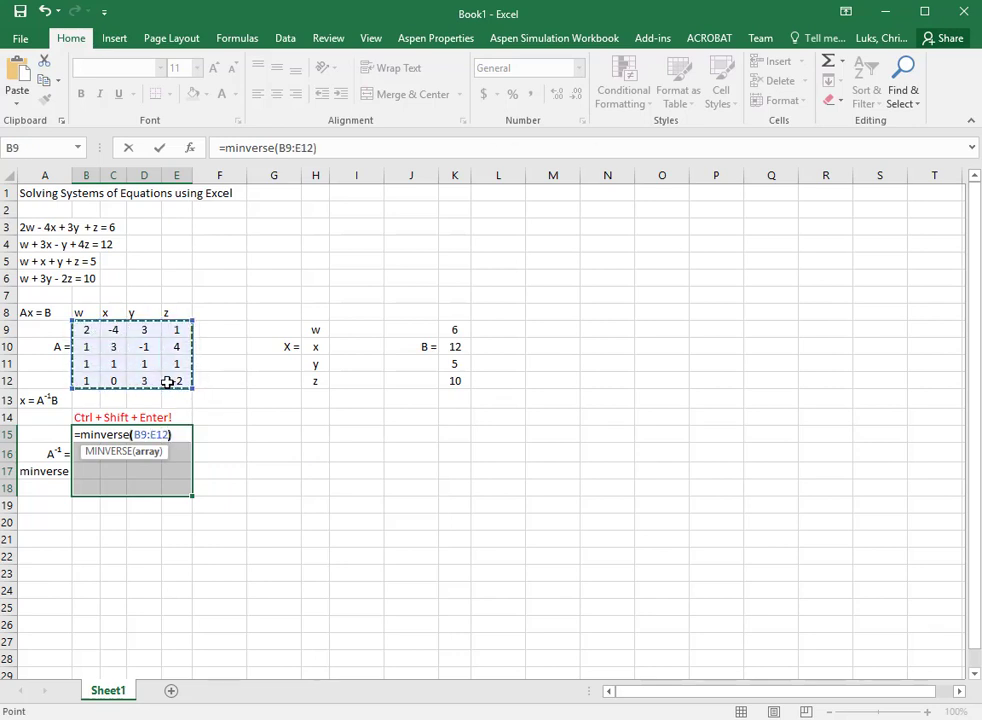
{"action": "type", "text": ")"}
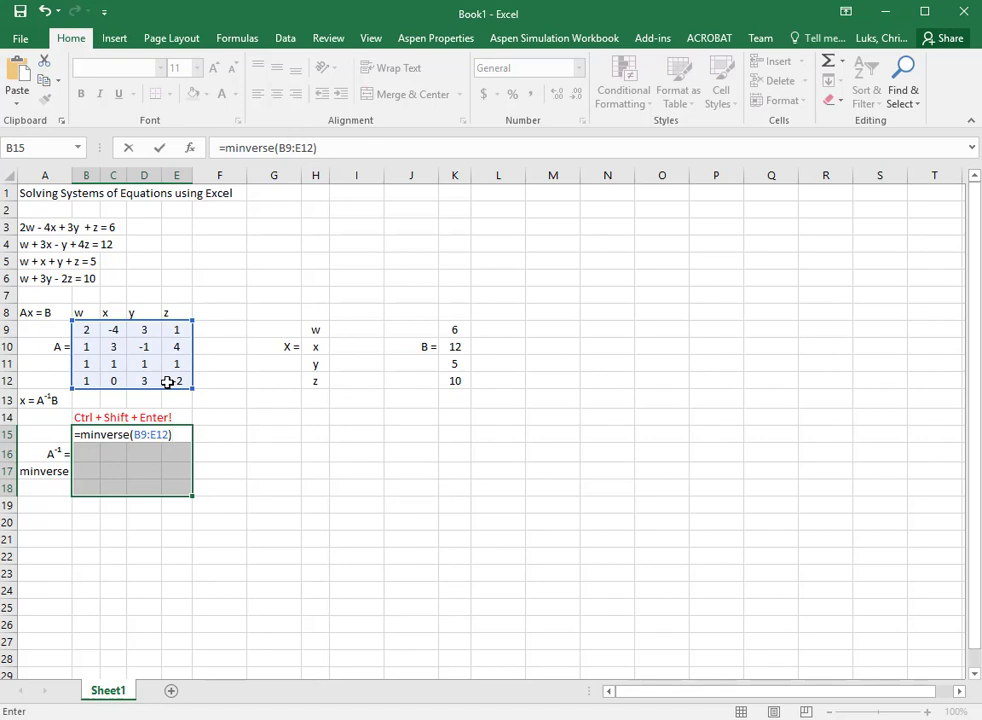
{"action": "key", "text": "ctrl+shift+Return"}
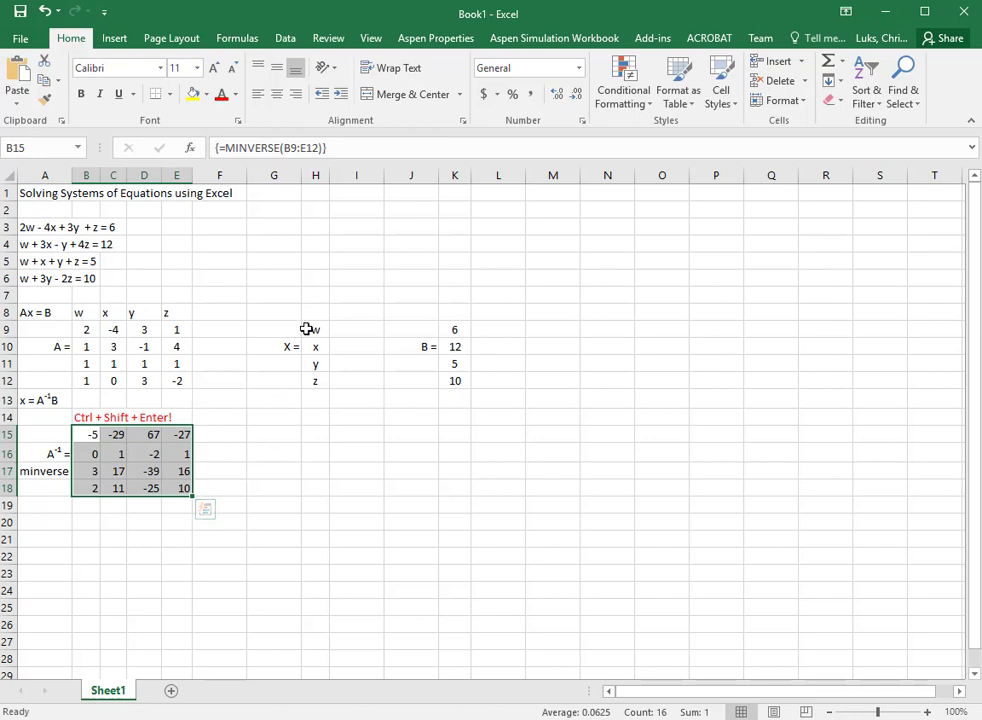
- Copy the variable labels w, x, y and z from H9:H12 to G15:G18
{"action": "left_click_drag", "start_coordinate": [311, 330], "coordinate": [320, 377]}
{"action": "key", "text": "ctrl+c"}
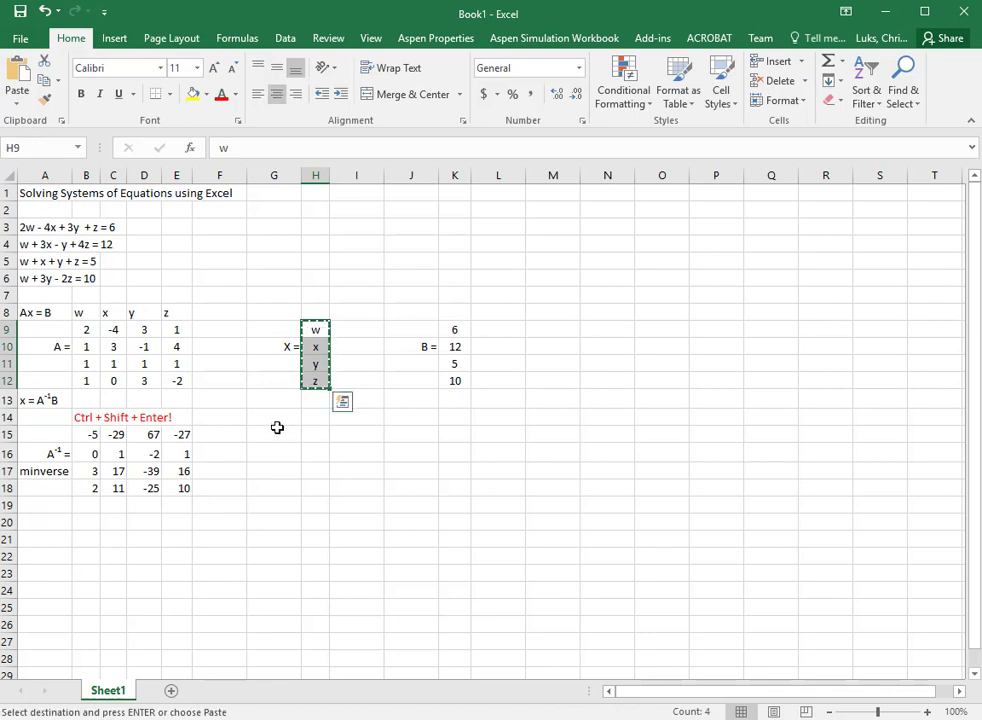
{"action": "left_click", "coordinate": [278, 430]}
{"action": "key", "text": "ctrl+v"}
{"action": "left_click", "coordinate": [314, 435]}
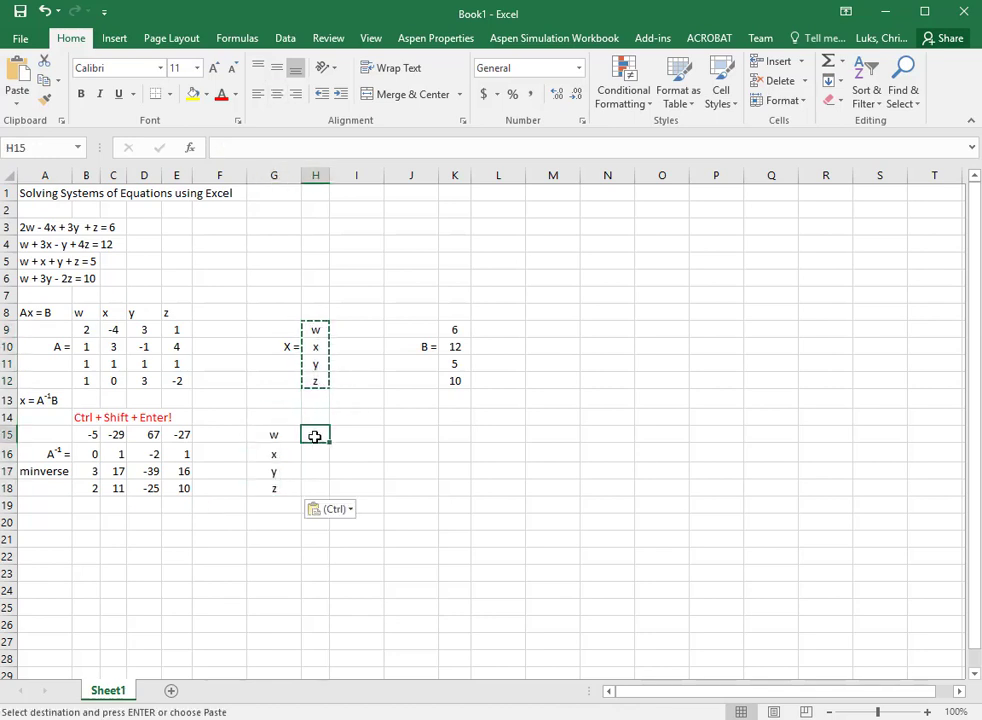
{"action": "type", "text": "="}
{"action": "key", "text": "Down"}
{"action": "type", "text": "="}
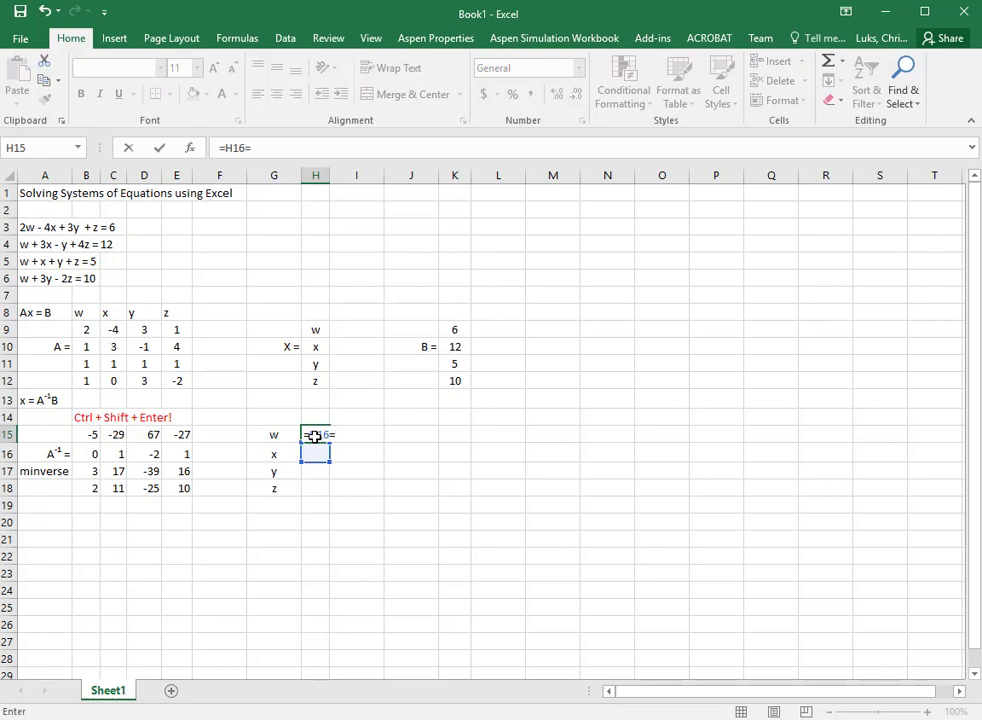
{"action": "key", "text": "BackSpace"}
{"action": "key", "text": "BackSpace"}
{"action": "key", "text": "BackSpace"}
{"action": "key", "text": "BackSpace"}
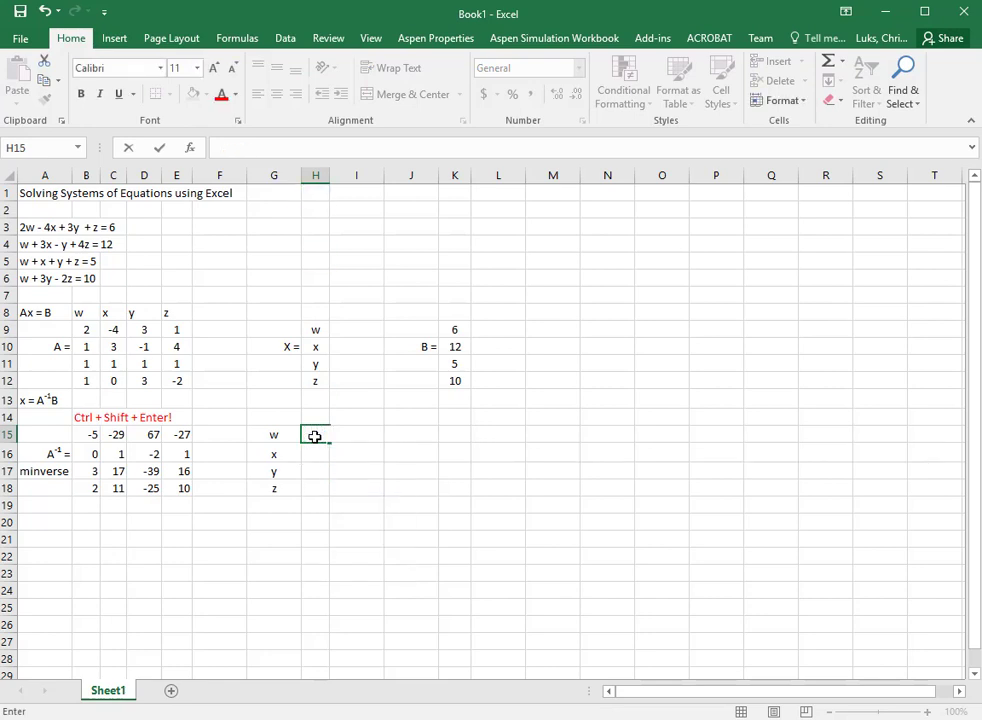
- Enter a literal equals sign as text ('=) in cell H15 and copy it to H16:H18
{"action": "key", "text": "Return"}
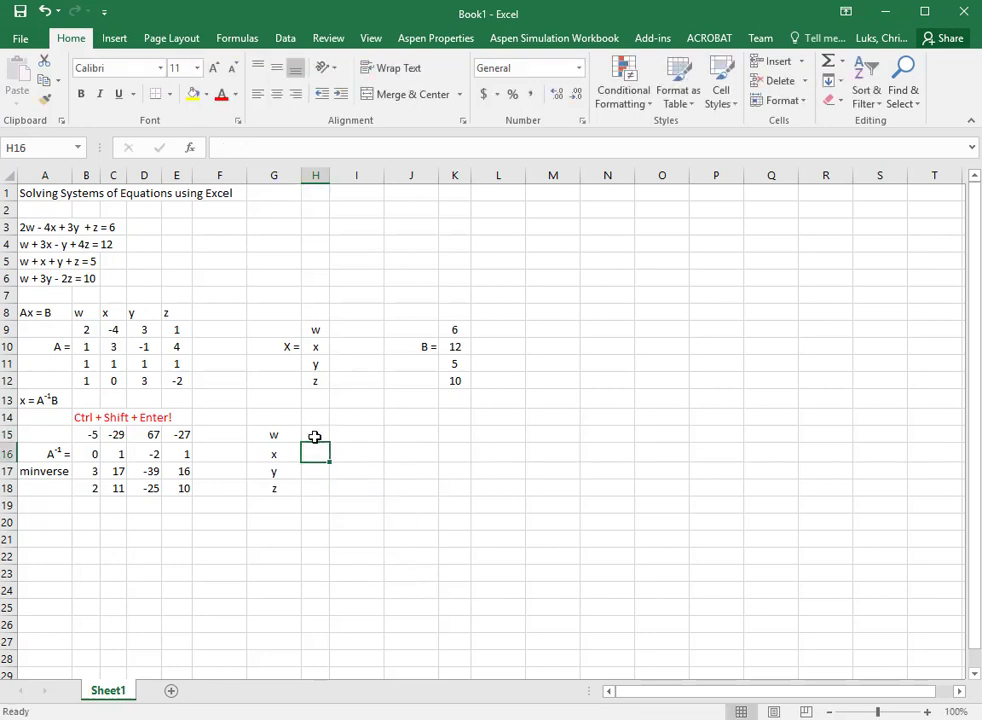
{"action": "left_click", "coordinate": [321, 431]}
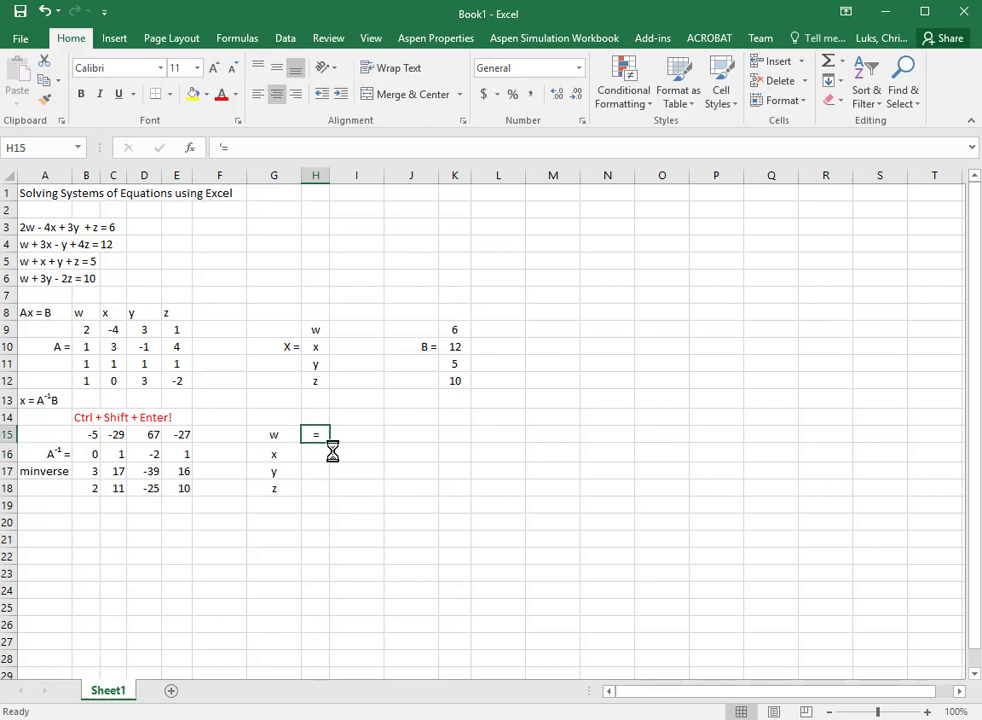
{"action": "key", "text": "ctrl+c"}
{"action": "left_click_drag", "start_coordinate": [321, 455], "coordinate": [318, 491]}
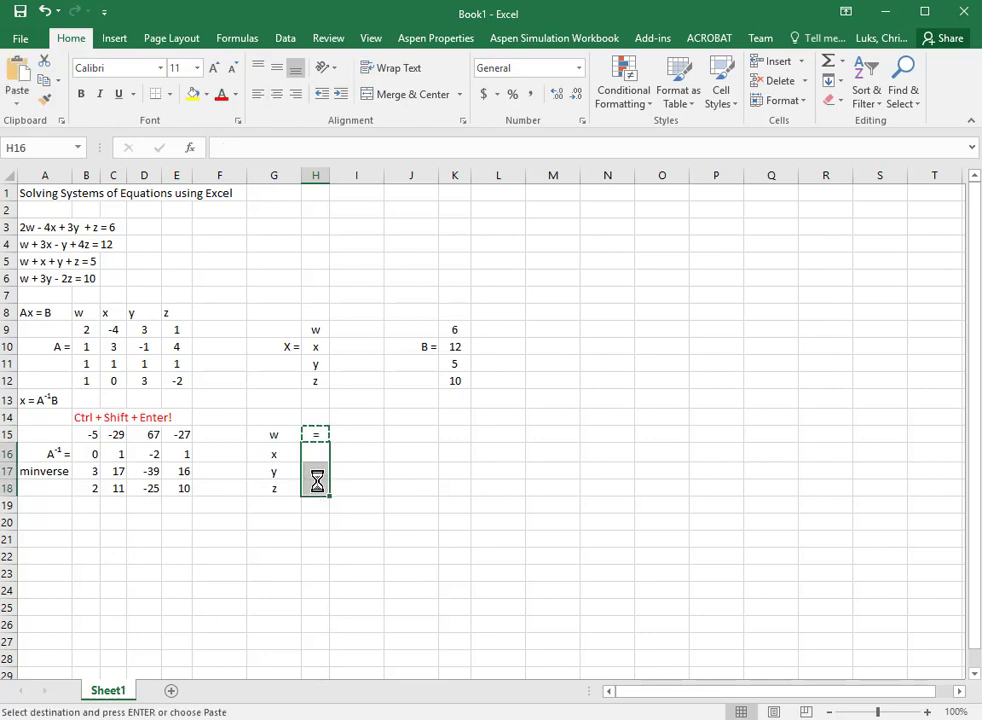
{"action": "key", "text": "ctrl+v"}
- Multiply the inverse matrix by B in I15:I18 with the array formula =MMULT(B15:E18,K9:K12)
{"action": "left_click", "coordinate": [344, 432]}
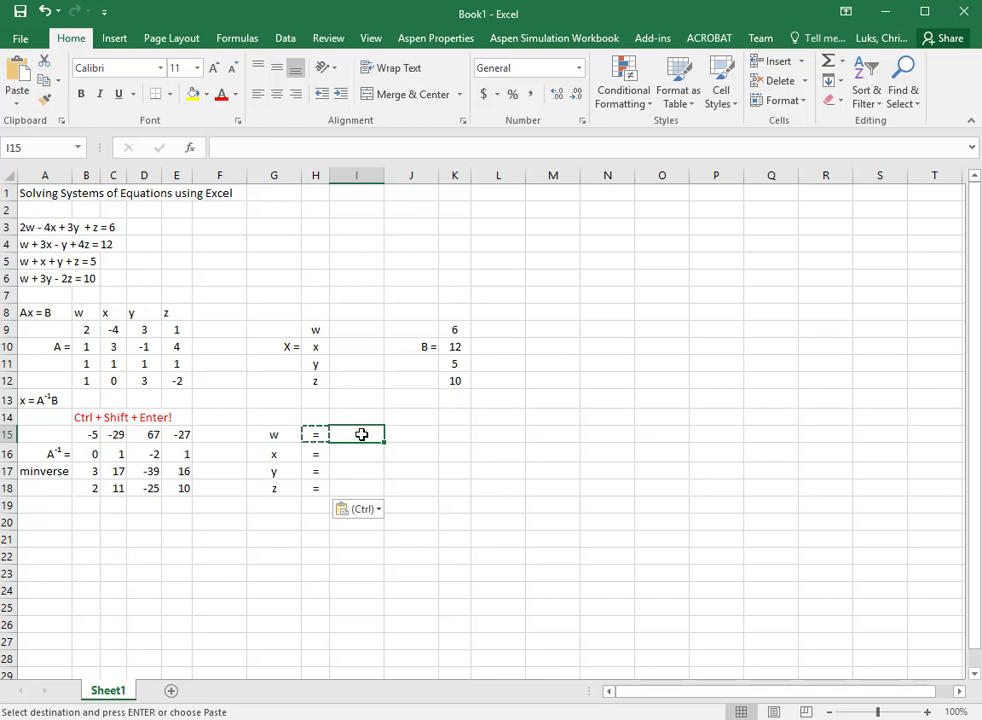
{"action": "left_click_drag", "start_coordinate": [362, 436], "coordinate": [361, 494]}
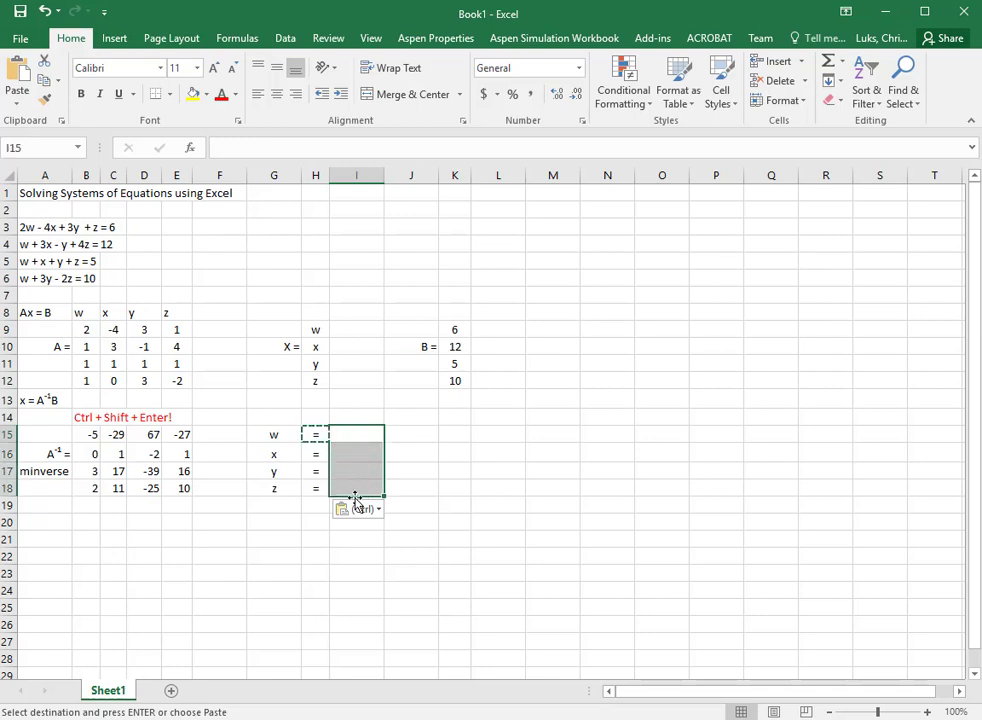
{"action": "type", "text": "="}
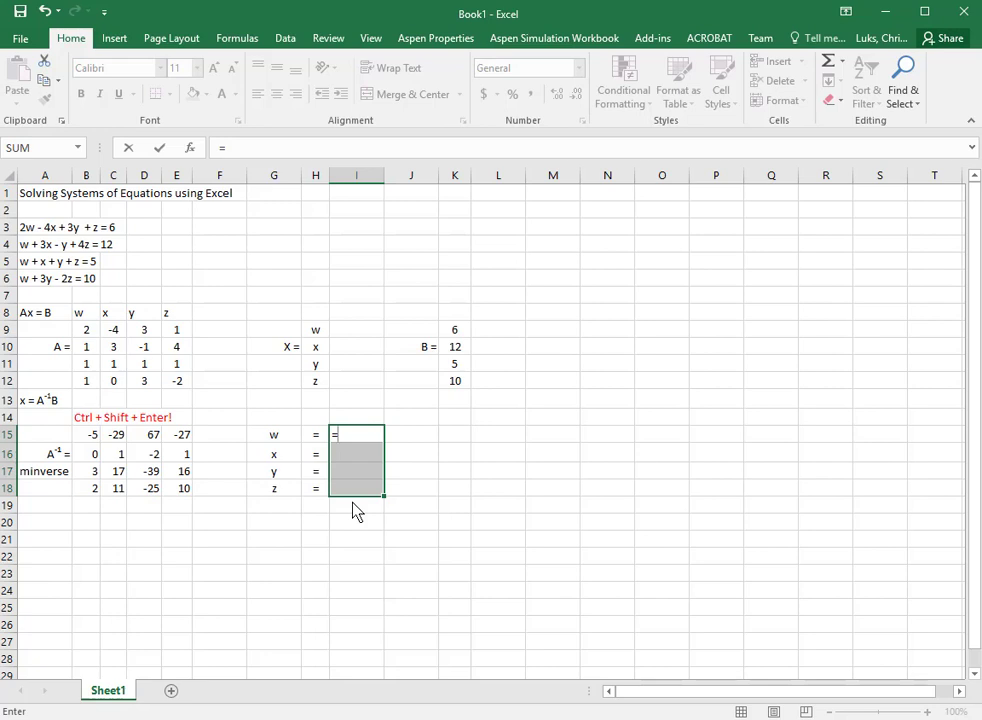
{"action": "type", "text": "mmult"}
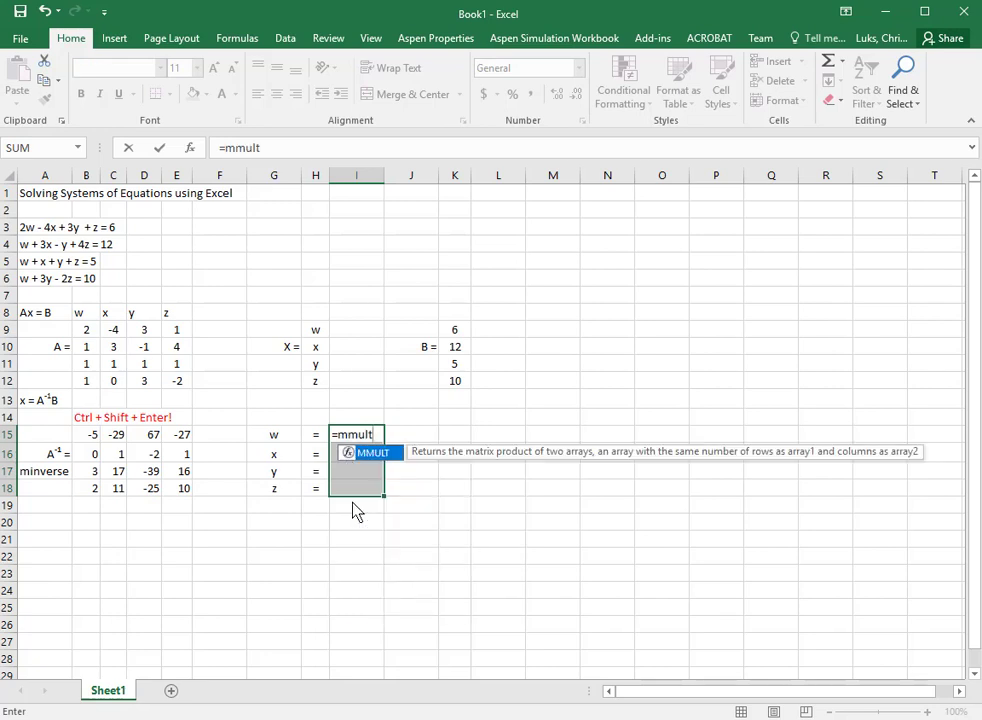
{"action": "type", "text": "("}
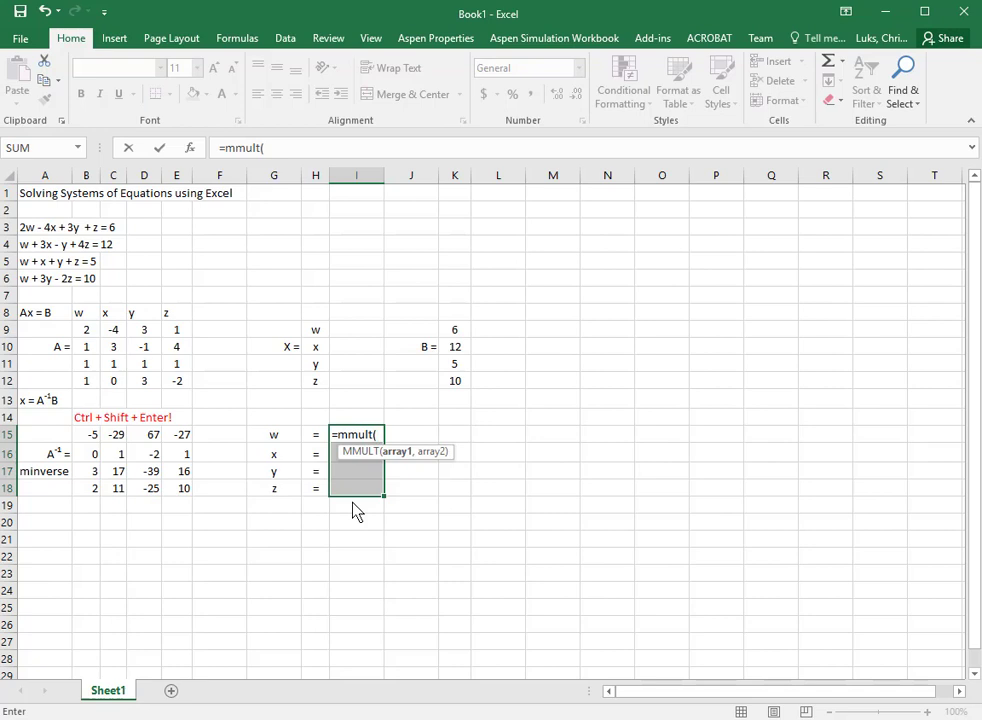
{"action": "left_click_drag", "start_coordinate": [88, 434], "coordinate": [168, 488]}
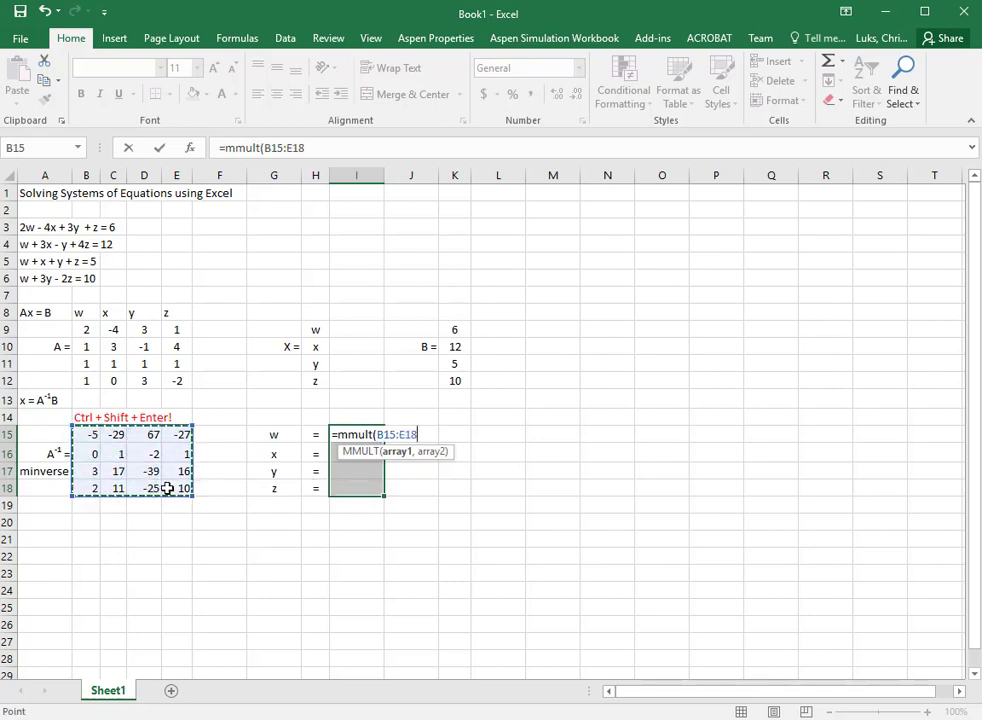
{"action": "type", "text": ","}
{"action": "left_click_drag", "start_coordinate": [449, 330], "coordinate": [452, 377]}
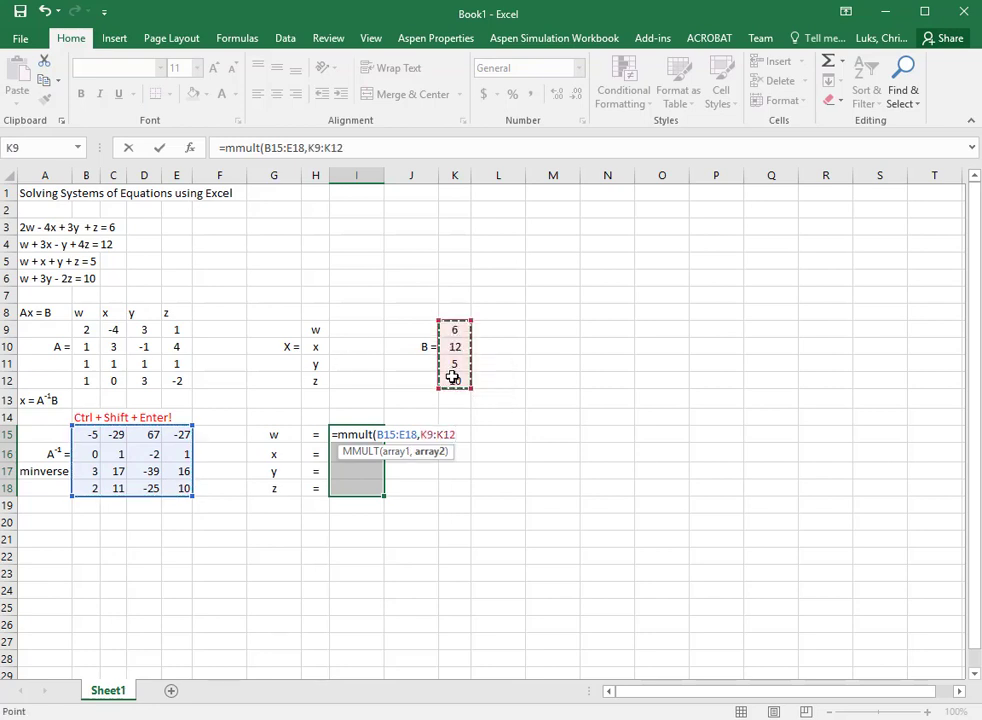
{"action": "type", "text": ")"}
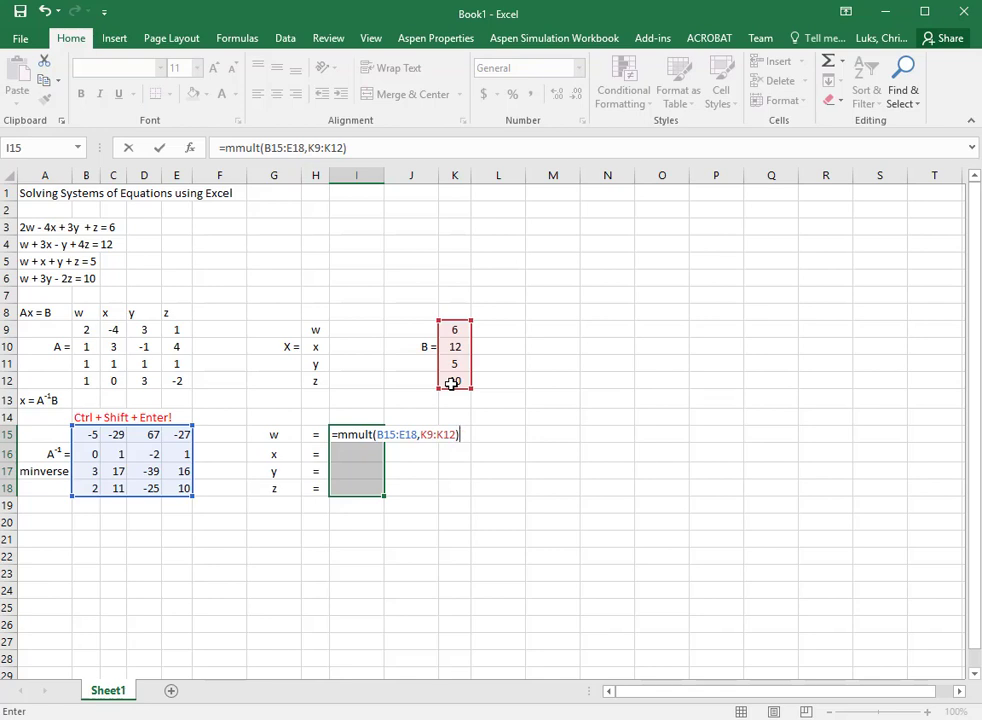
{"action": "key", "text": "ctrl+shift+Return"}
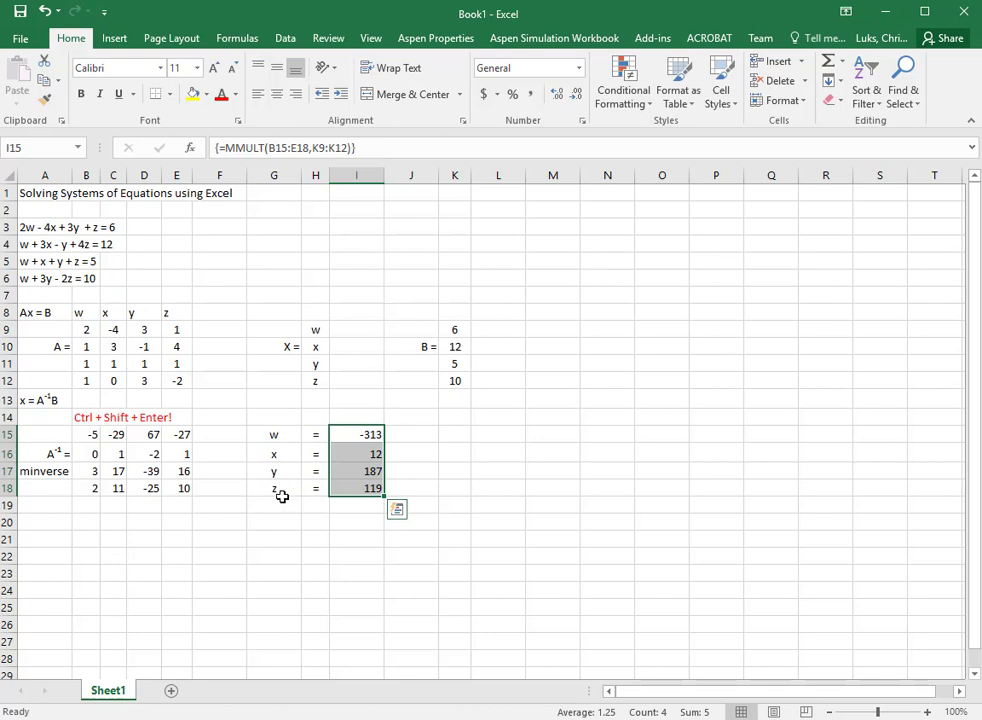
{"action": "left_click", "coordinate": [351, 524]}
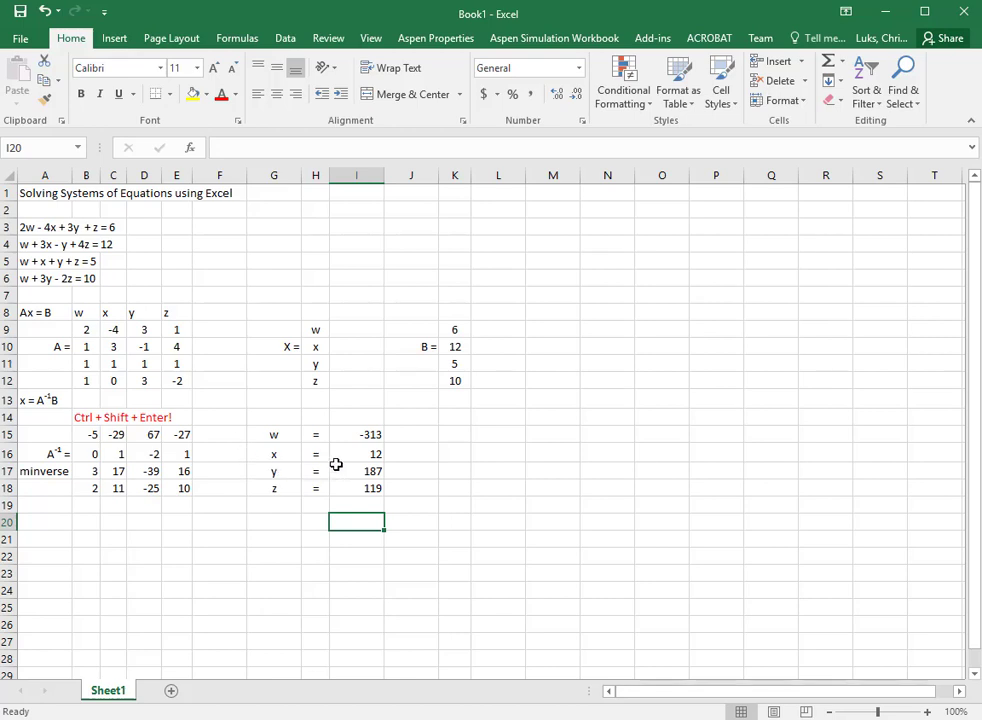
- Test the solution's recalculation by changing the first B value in K9 to 5 and restoring it to 6
{"action": "left_click", "coordinate": [462, 331]}
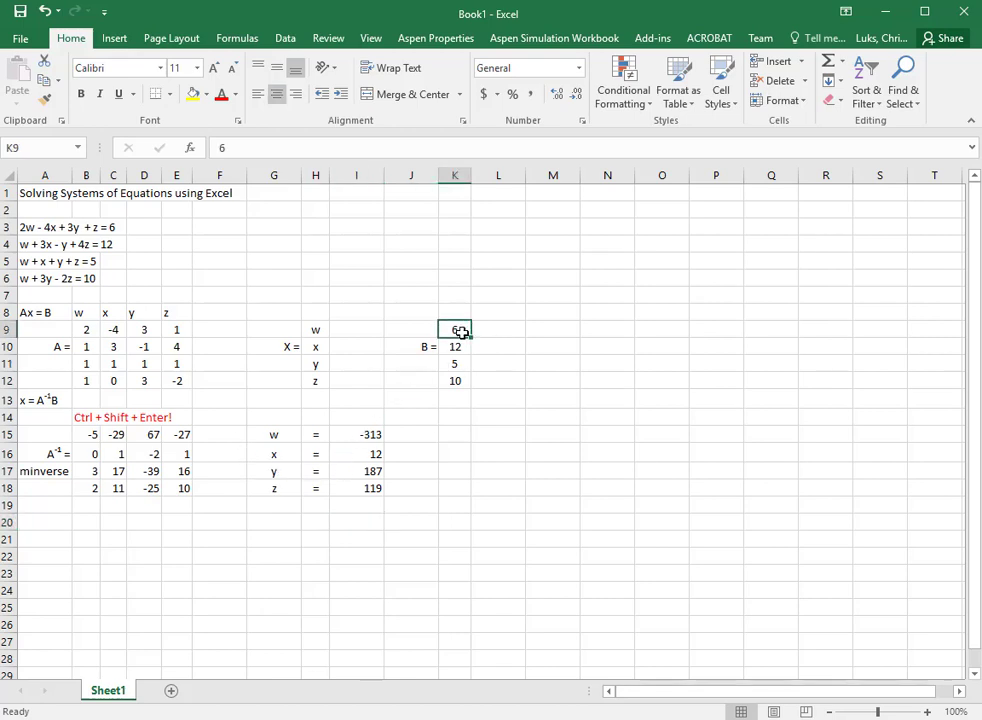
{"action": "type", "text": "5"}
{"action": "key", "text": "Left"}
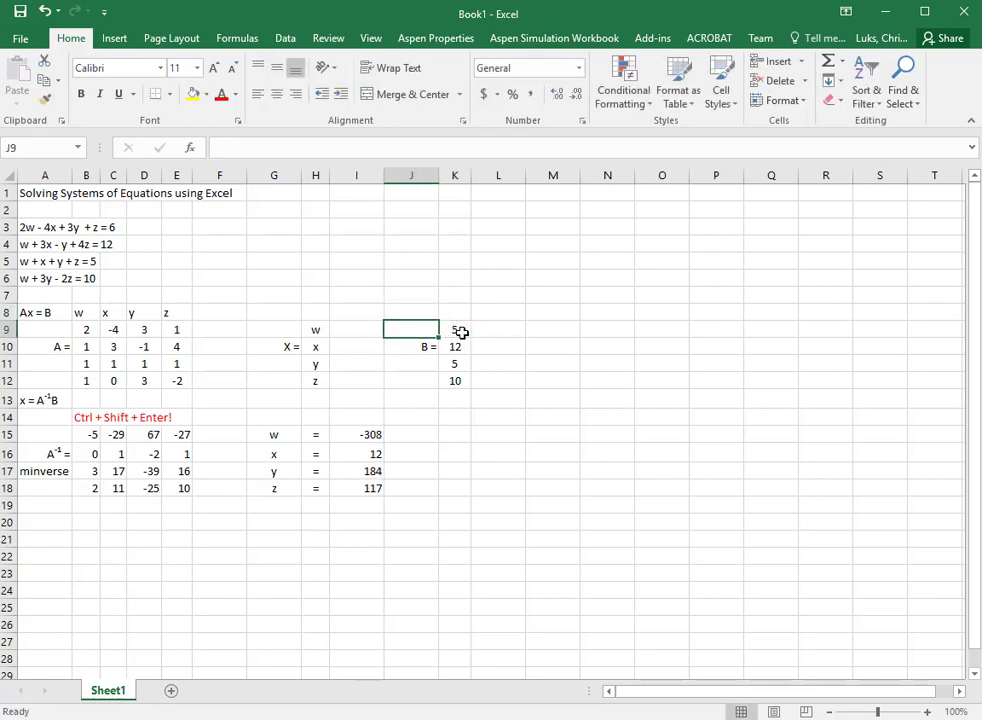
{"action": "left_click", "coordinate": [462, 331]}
{"action": "type", "text": "6"}
{"action": "key", "text": "Up"}
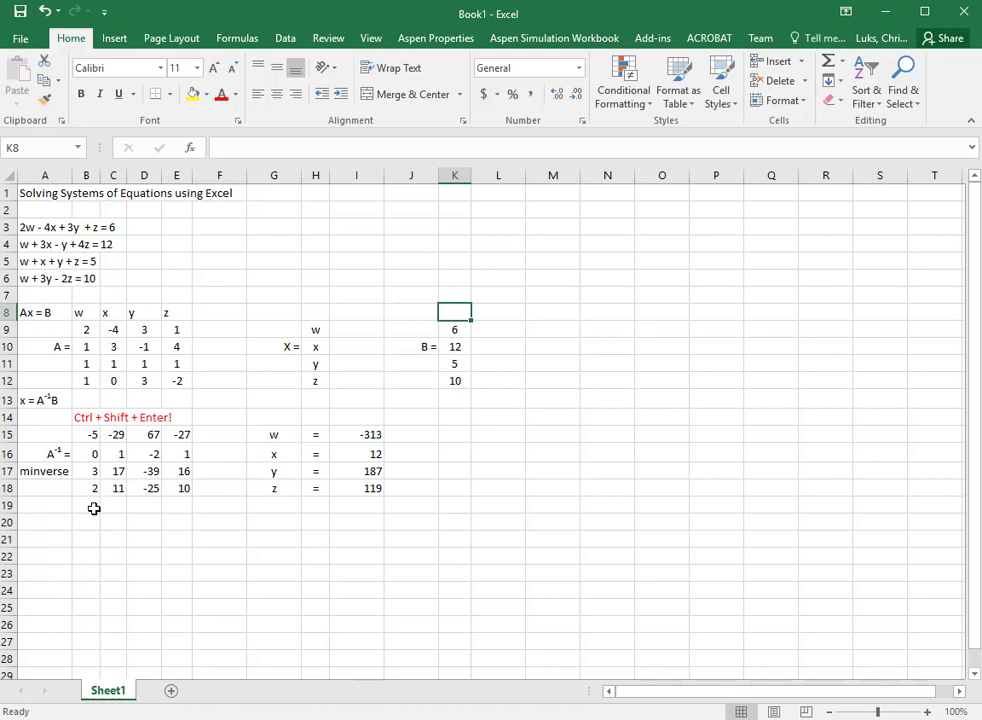
- Enter the note "mmult(minverse(A),B)" as text in cell K13
{"action": "left_click", "coordinate": [459, 404]}
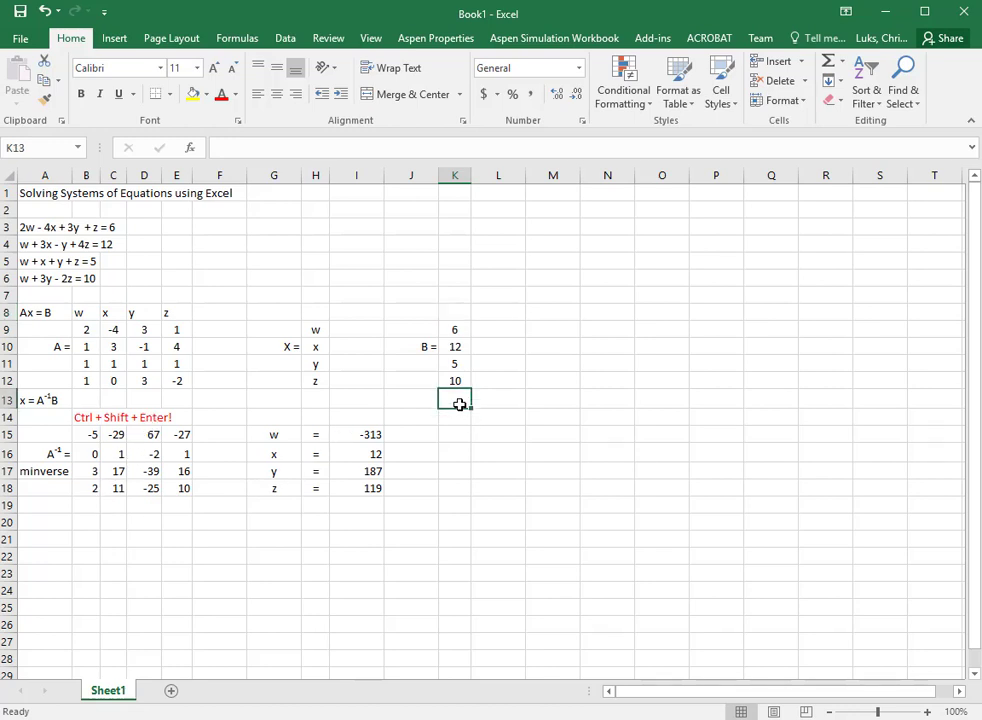
{"action": "type", "text": "mmult("}
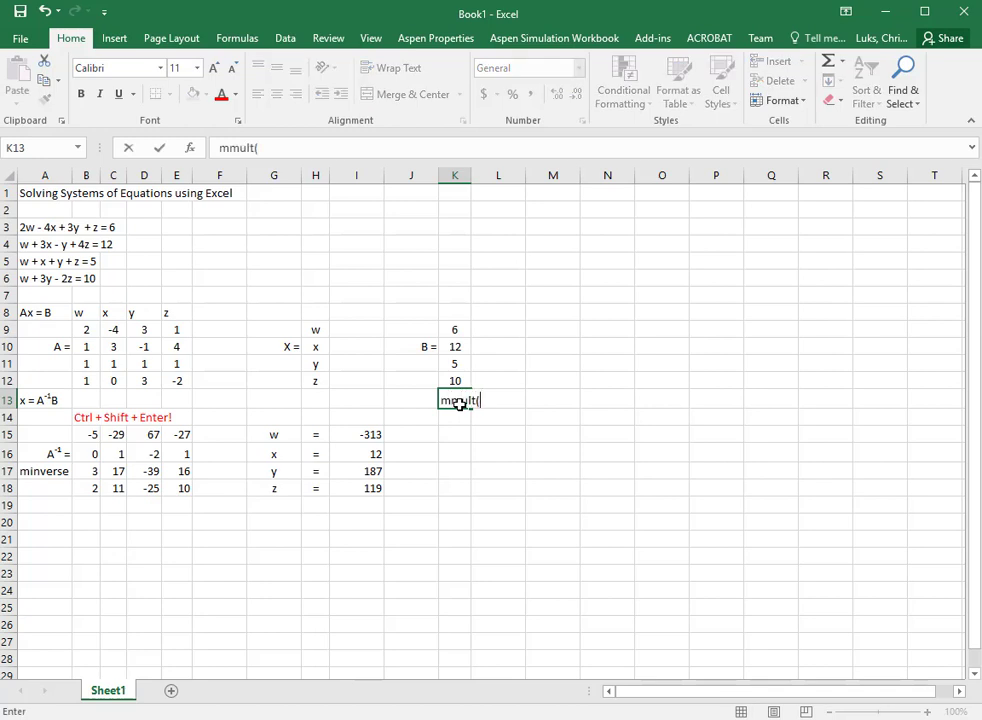
{"action": "type", "text": "minverse("}
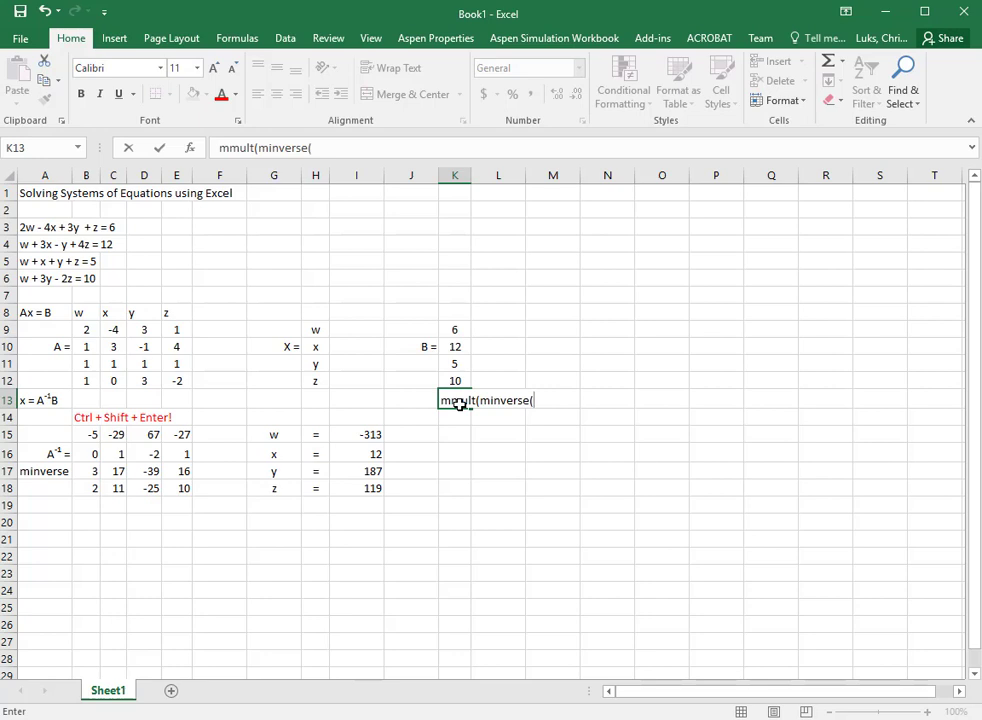
{"action": "type", "text": "A),B)"}
{"action": "key", "text": "Return"}
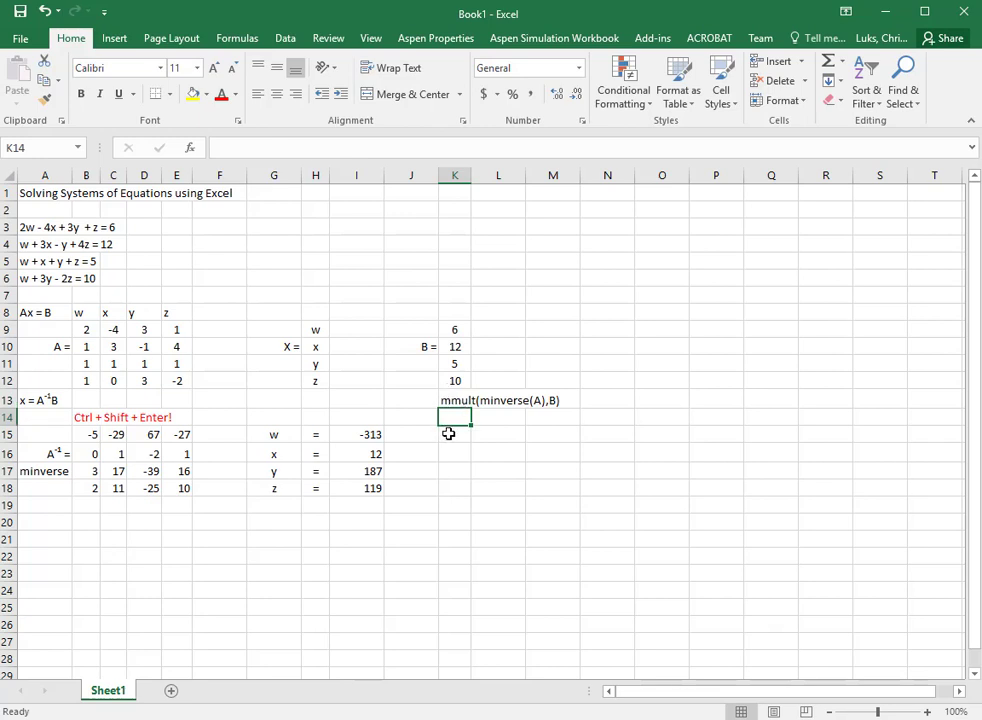
- Solve the system in K15:K18 with the single array formula =MMULT(MINVERSE(B9:E12),K9:K12)
{"action": "left_click_drag", "start_coordinate": [447, 433], "coordinate": [455, 490]}
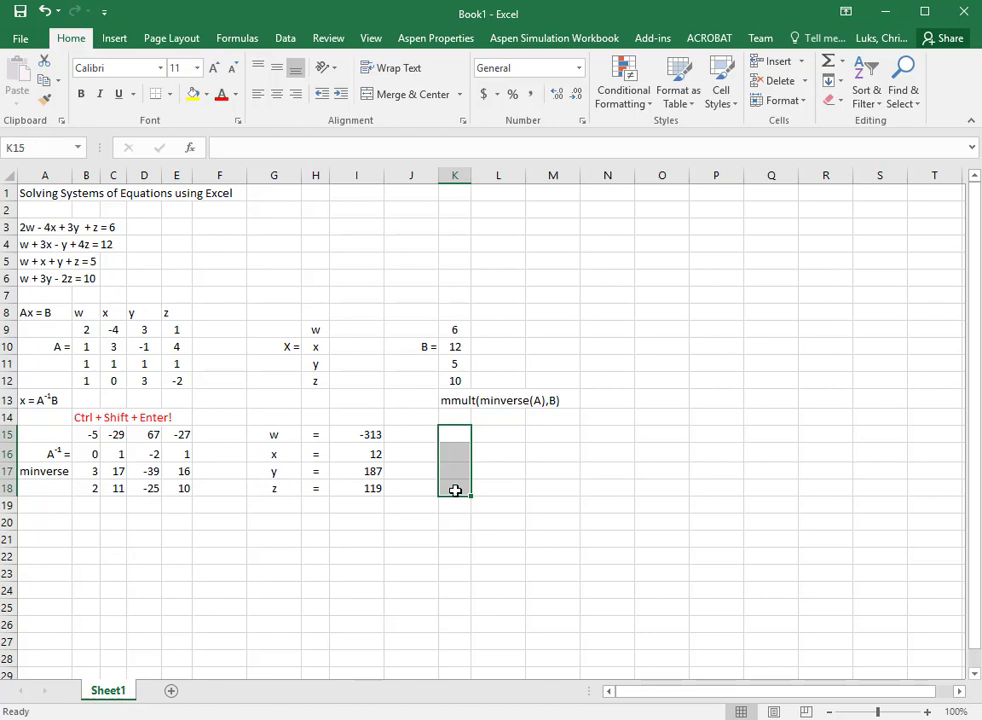
{"action": "type", "text": "="}
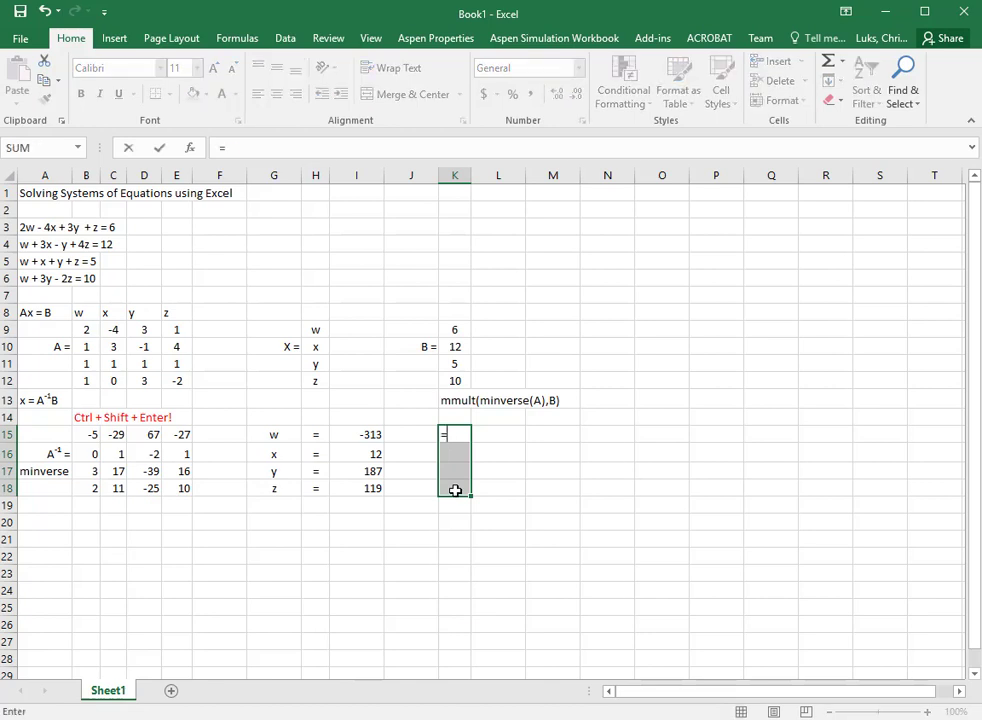
{"action": "type", "text": "mmult("}
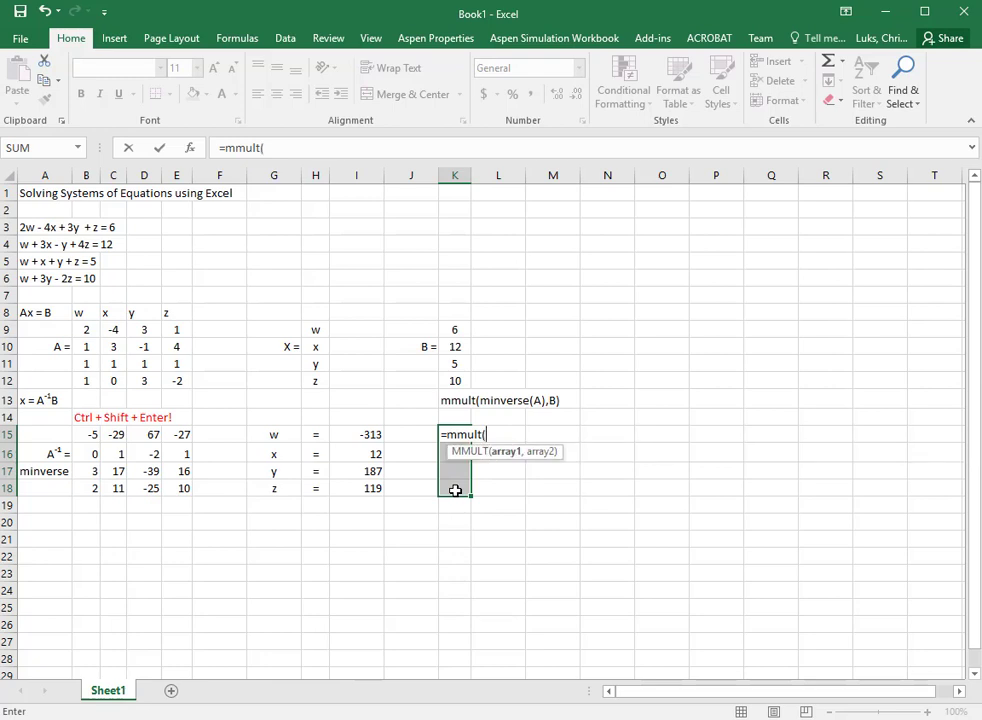
{"action": "type", "text": "minverse"}
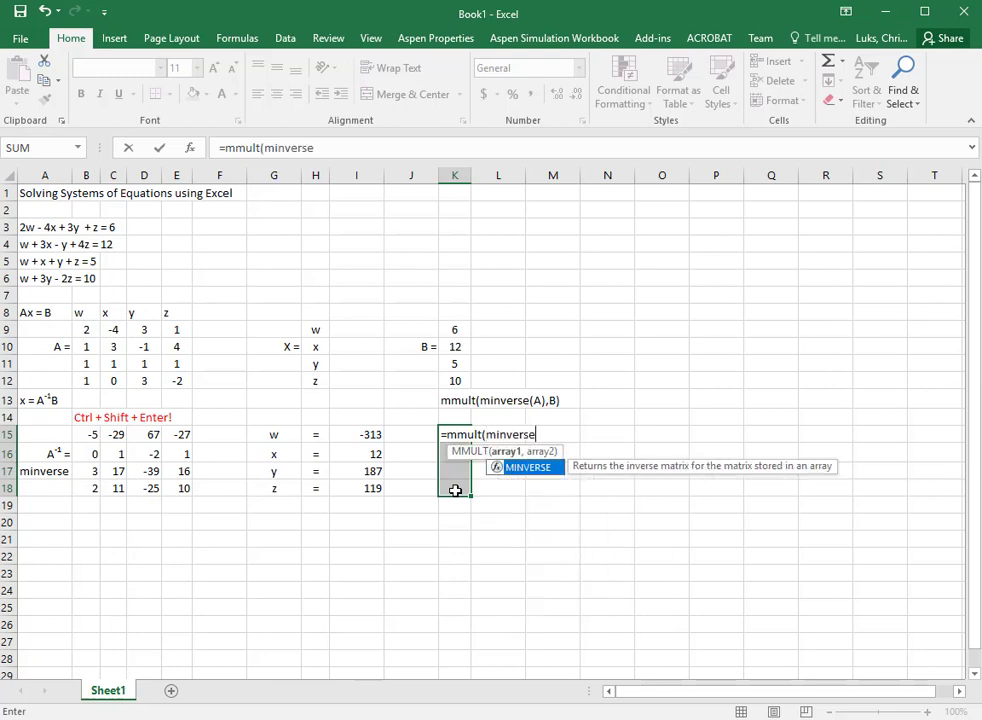
{"action": "type", "text": "("}
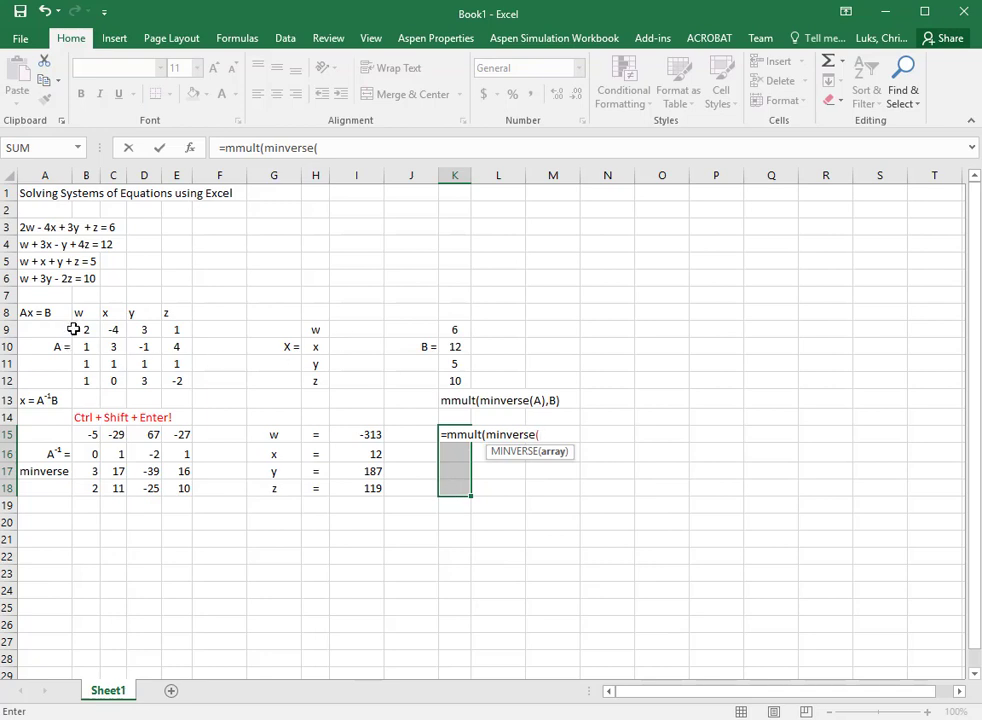
{"action": "left_click_drag", "start_coordinate": [73, 329], "coordinate": [165, 384]}
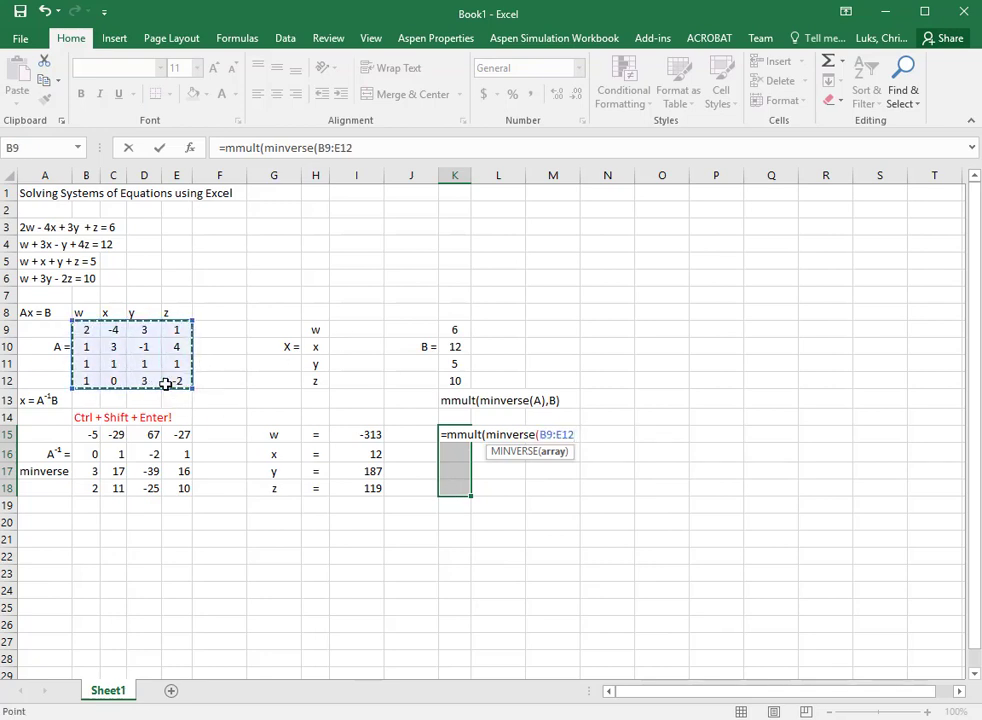
{"action": "type", "text": "),"}
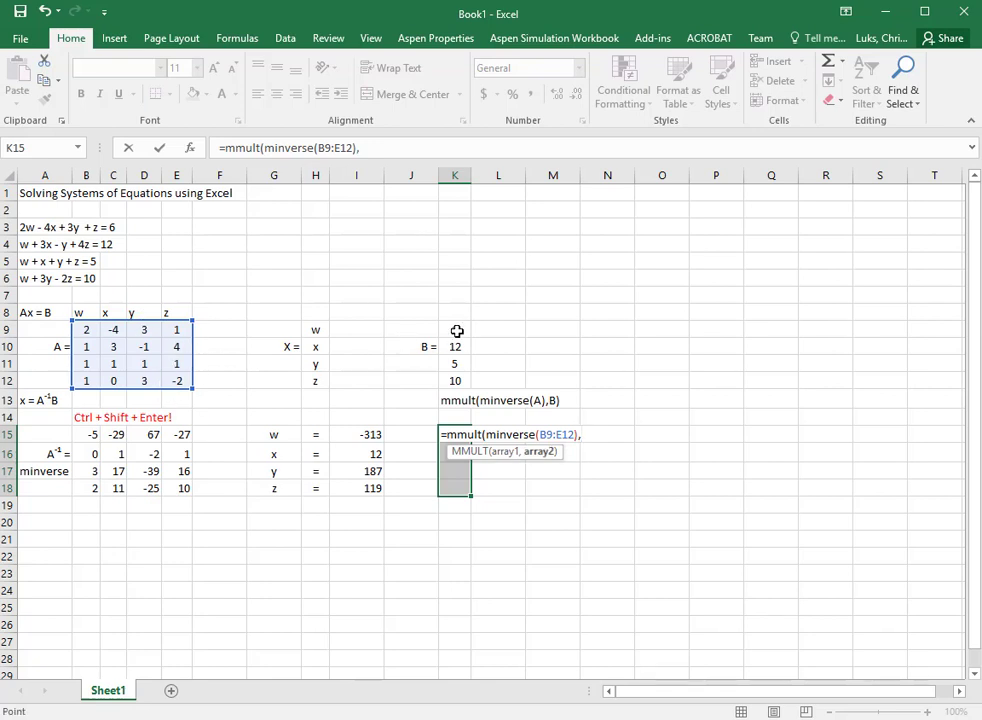
{"action": "left_click_drag", "start_coordinate": [456, 330], "coordinate": [456, 380]}
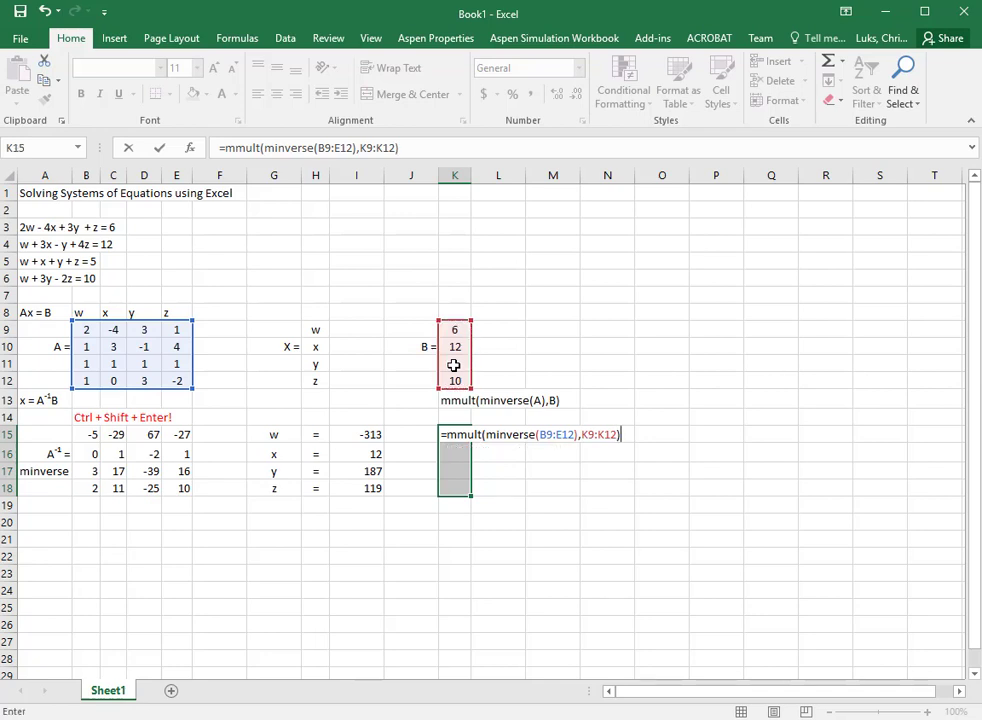
{"action": "key", "text": "ctrl+shift+Return"}
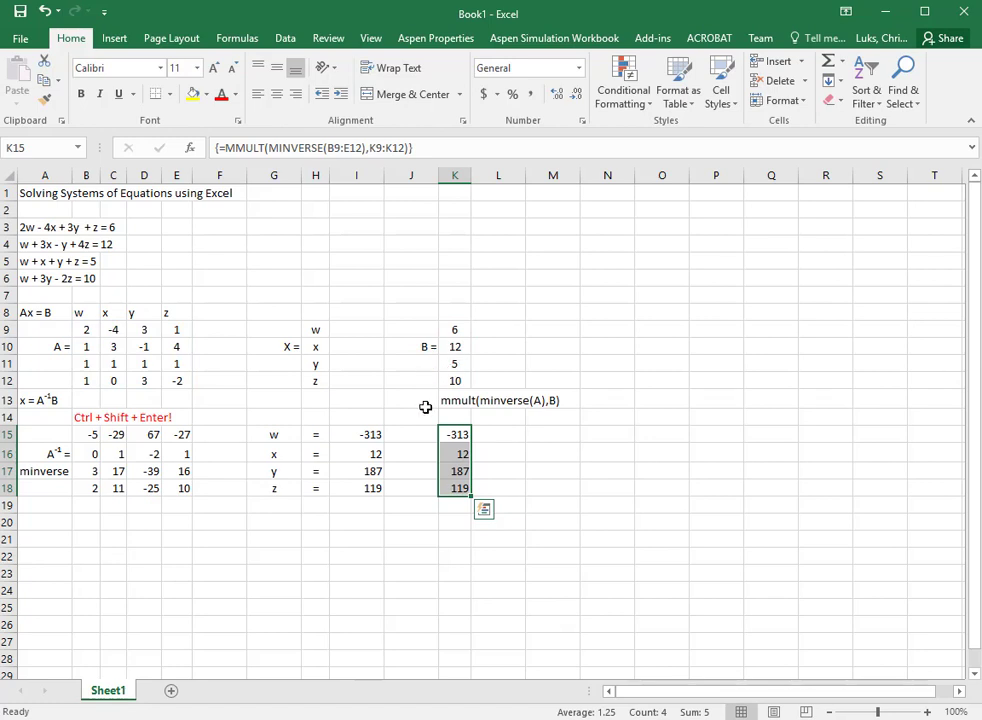
- Enter the label "A*A-1 = A-1*A" in cell A21
{"action": "left_click", "coordinate": [53, 539]}
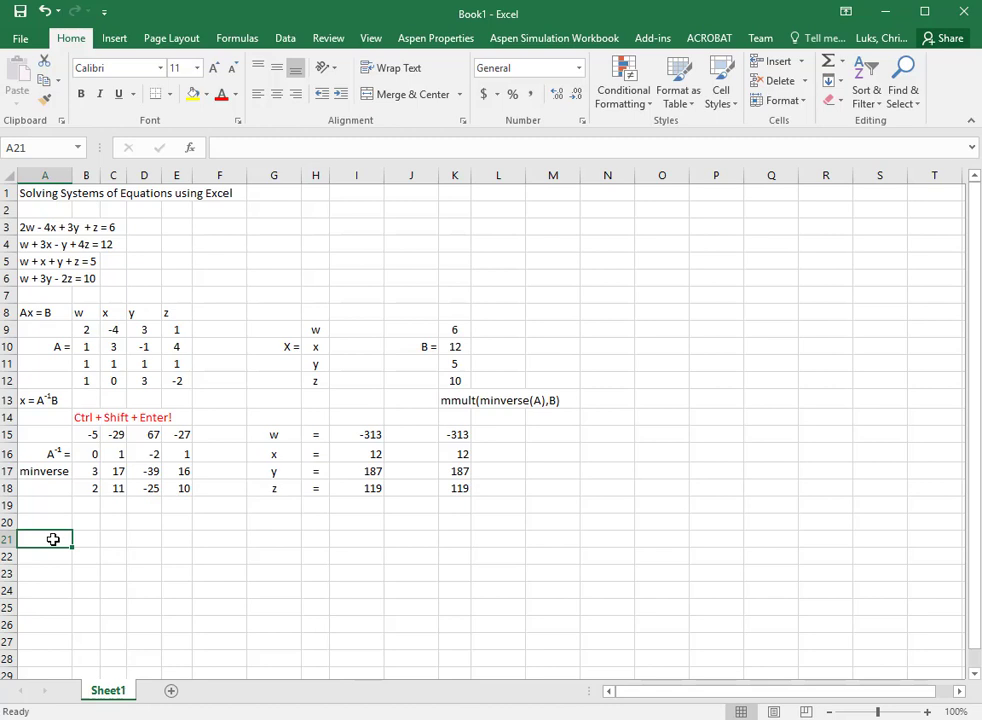
{"action": "type", "text": "A*A-1 = A-1*A"}
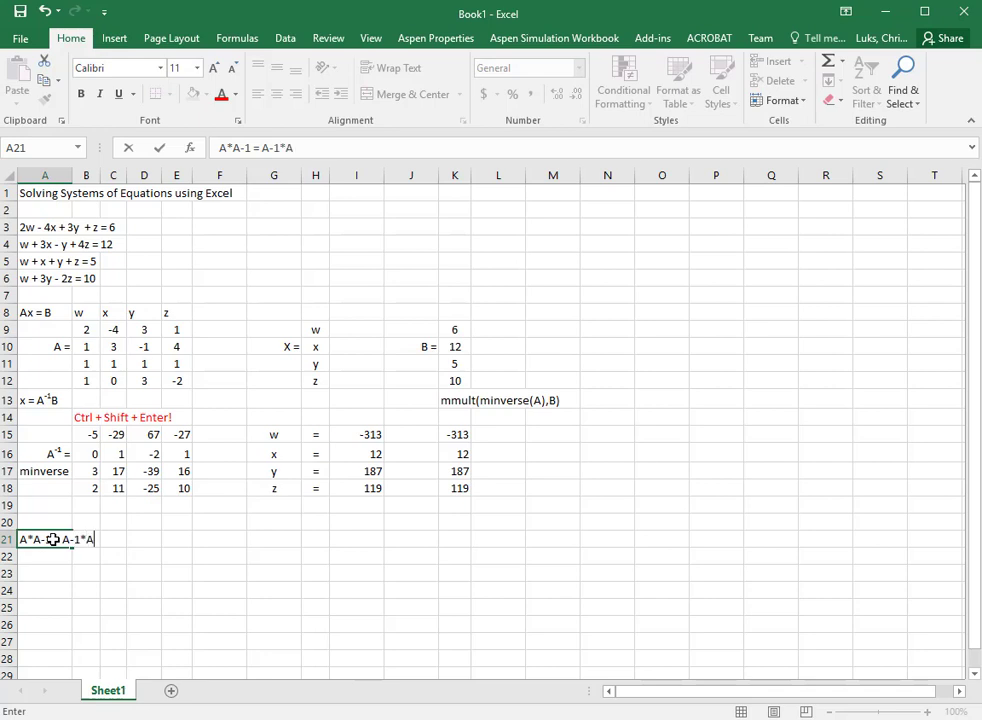
{"action": "key", "text": "Return"}
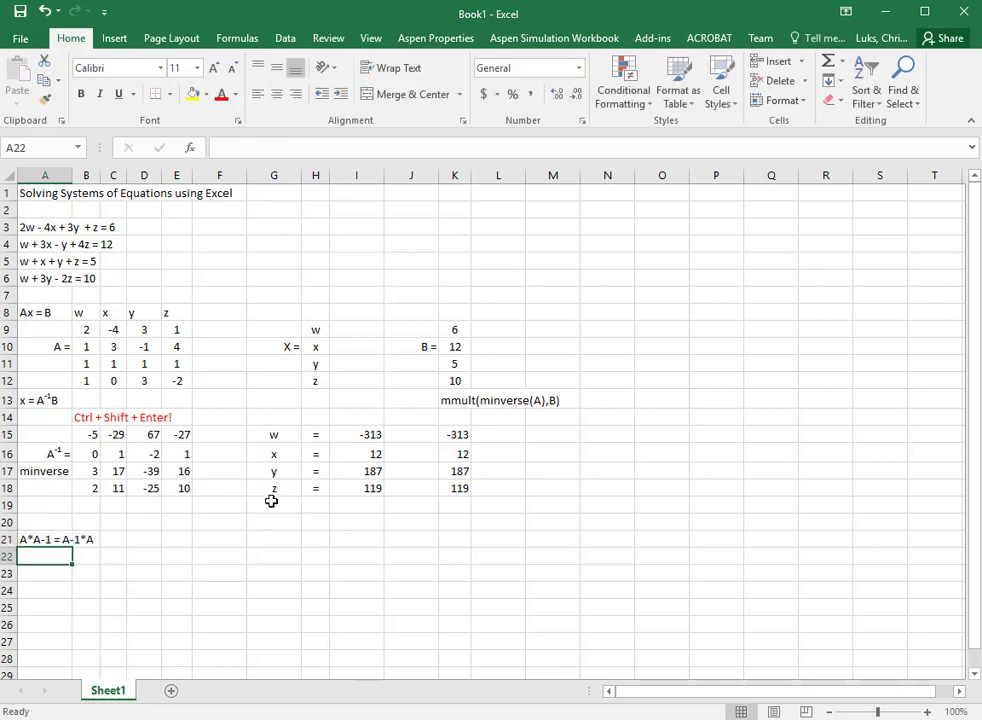
- Format both "-1" exponents in the A21 label as superscript and widen column A to fit the label
{"action": "left_click", "coordinate": [68, 539]}
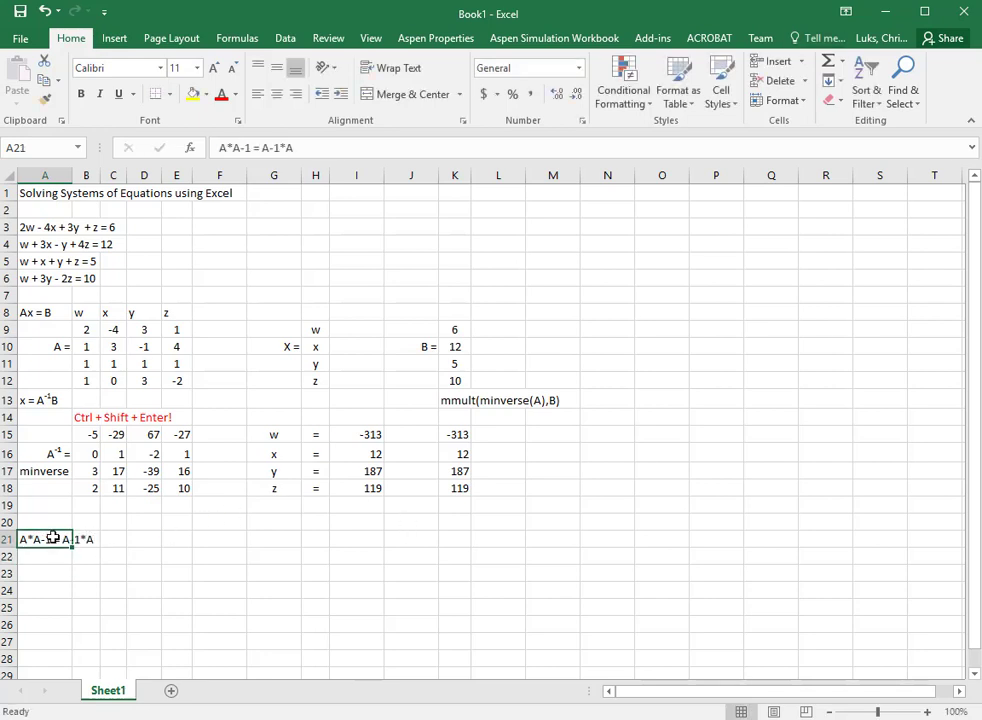
{"action": "left_click", "coordinate": [242, 149]}
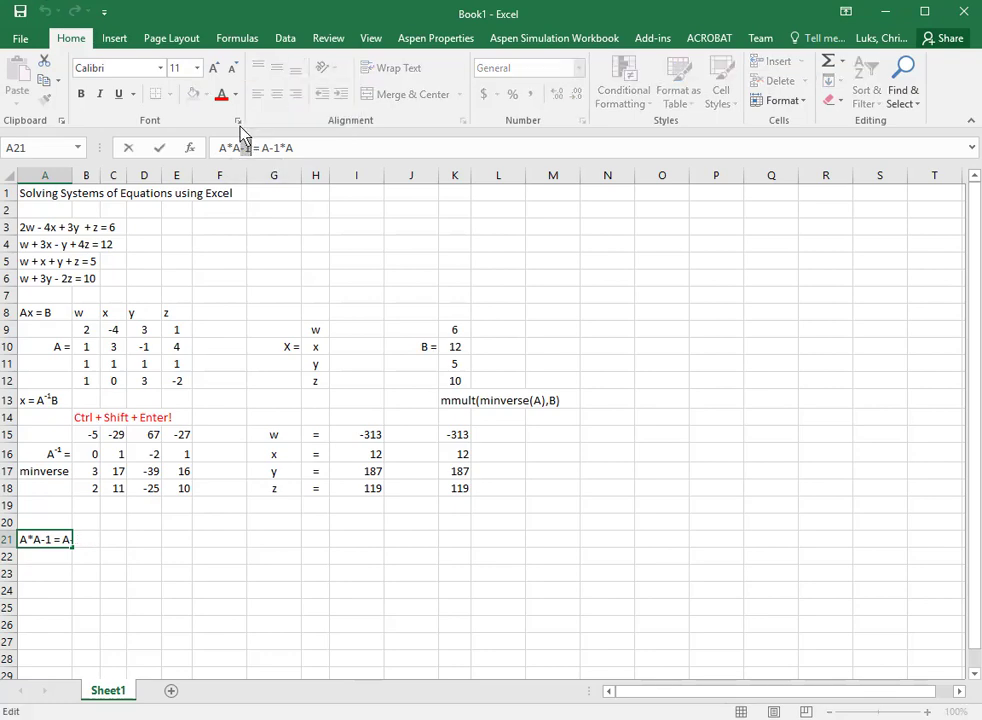
{"action": "left_click", "coordinate": [237, 122]}
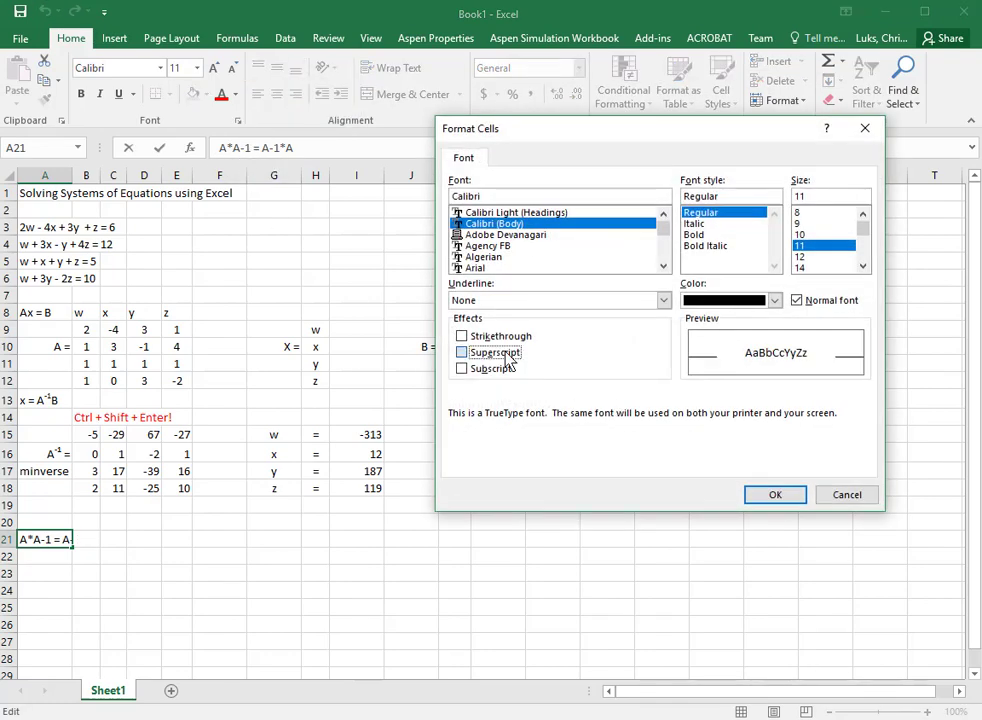
{"action": "left_click", "coordinate": [495, 352]}
{"action": "left_click", "coordinate": [783, 498]}
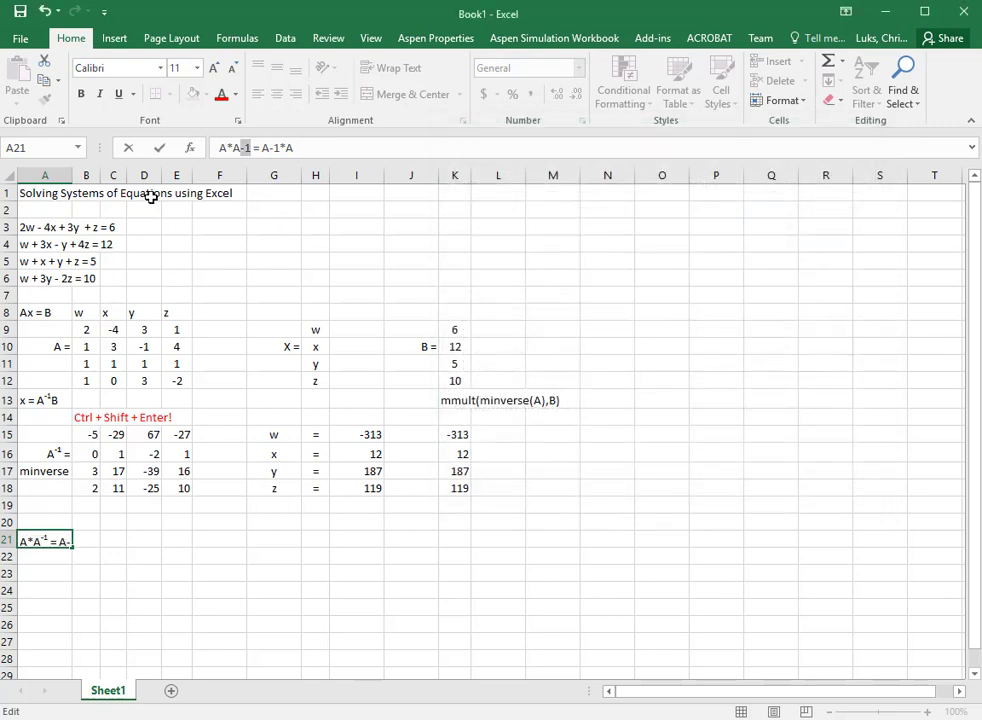
{"action": "left_click", "coordinate": [268, 148]}
{"action": "left_click", "coordinate": [237, 122]}
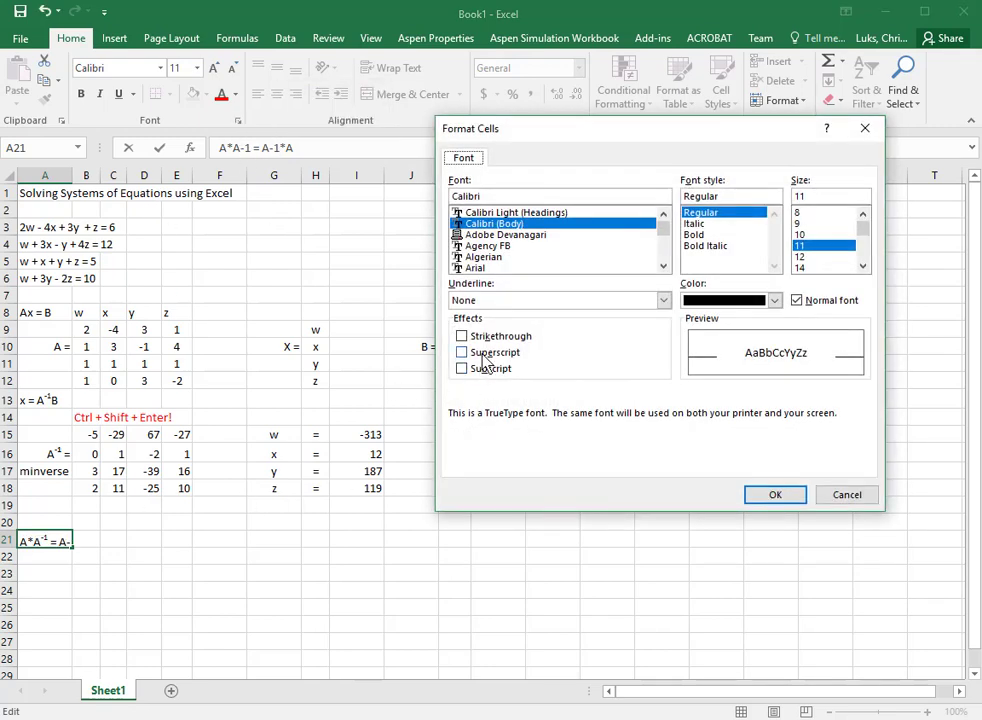
{"action": "left_click", "coordinate": [484, 355]}
{"action": "left_click", "coordinate": [775, 494]}
{"action": "left_click", "coordinate": [219, 574]}
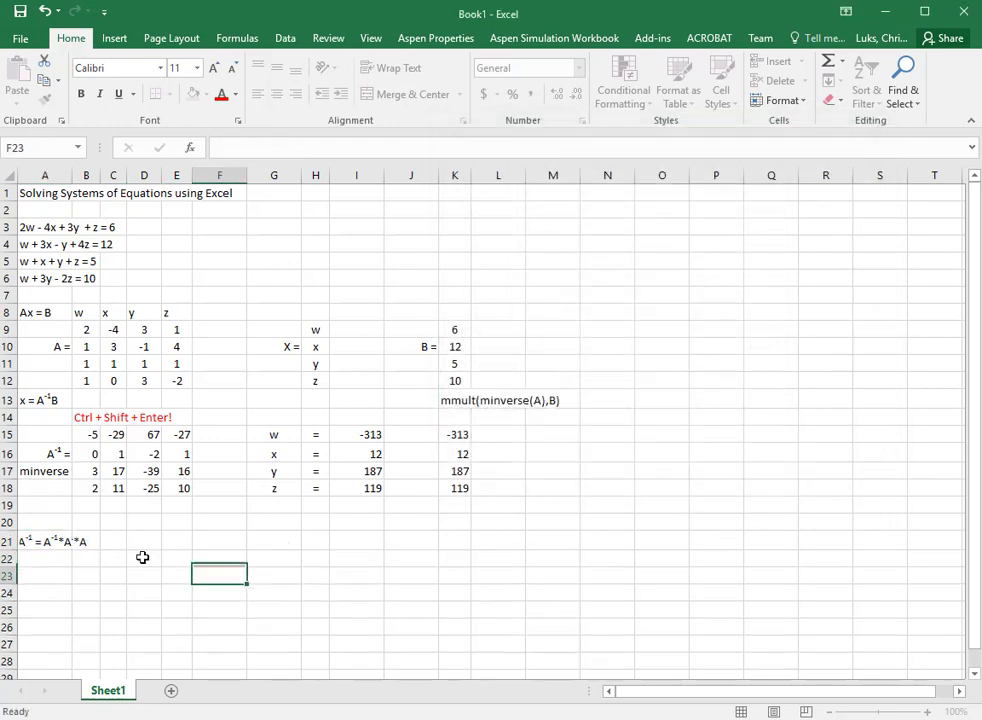
{"action": "left_click", "coordinate": [110, 543]}
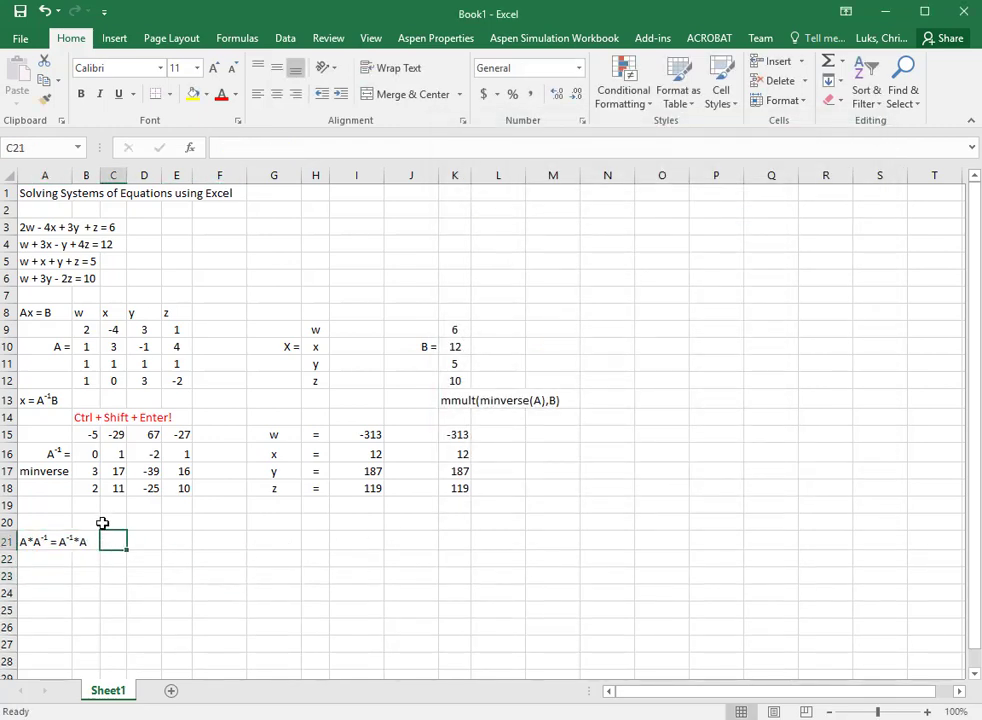
{"action": "left_click_drag", "start_coordinate": [72, 175], "coordinate": [99, 175]}
- Multiply matrix A by its inverse in B20:E23 with the array formula =MMULT(B9:E12,B15:E18)
{"action": "left_click_drag", "start_coordinate": [119, 516], "coordinate": [205, 591]}
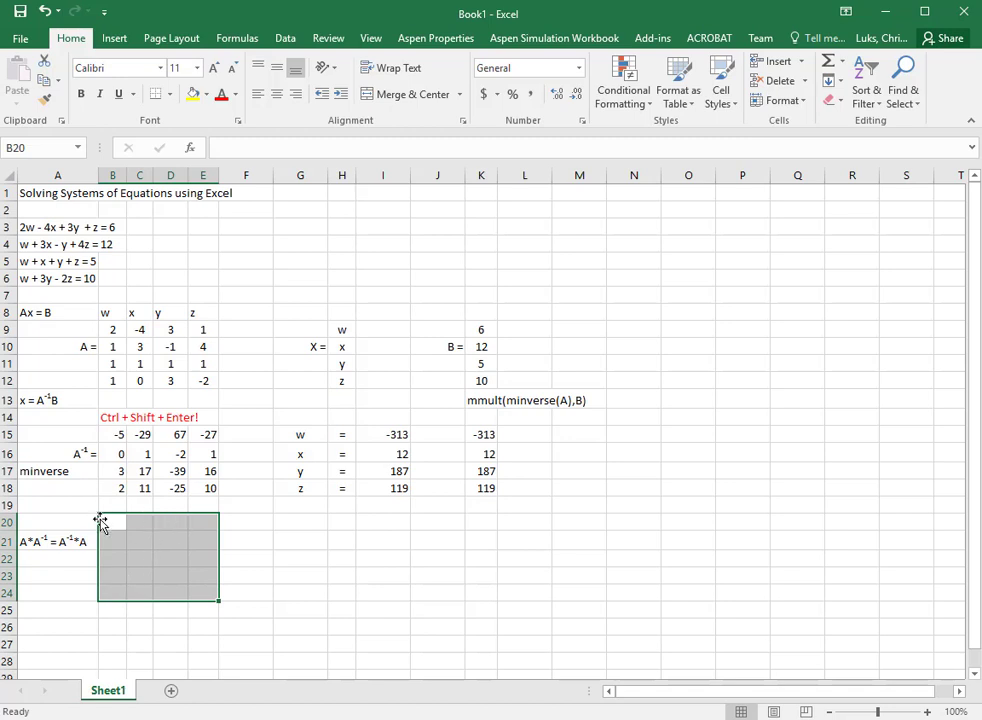
{"action": "left_click", "coordinate": [117, 522]}
{"action": "left_click_drag", "start_coordinate": [117, 522], "coordinate": [191, 580]}
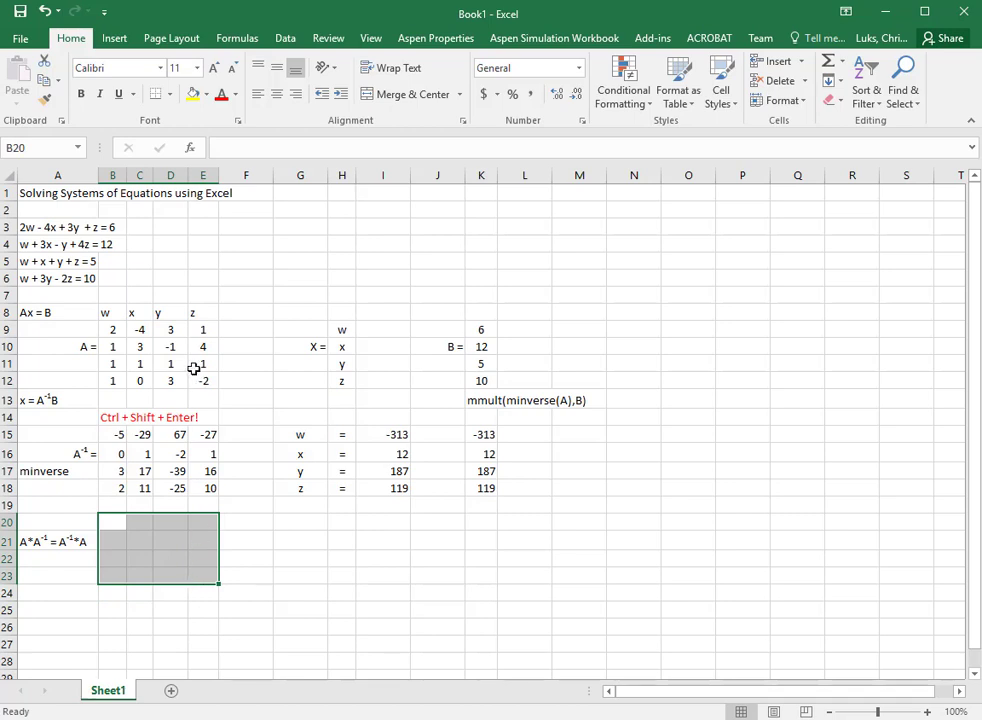
{"action": "type", "text": "=mmult("}
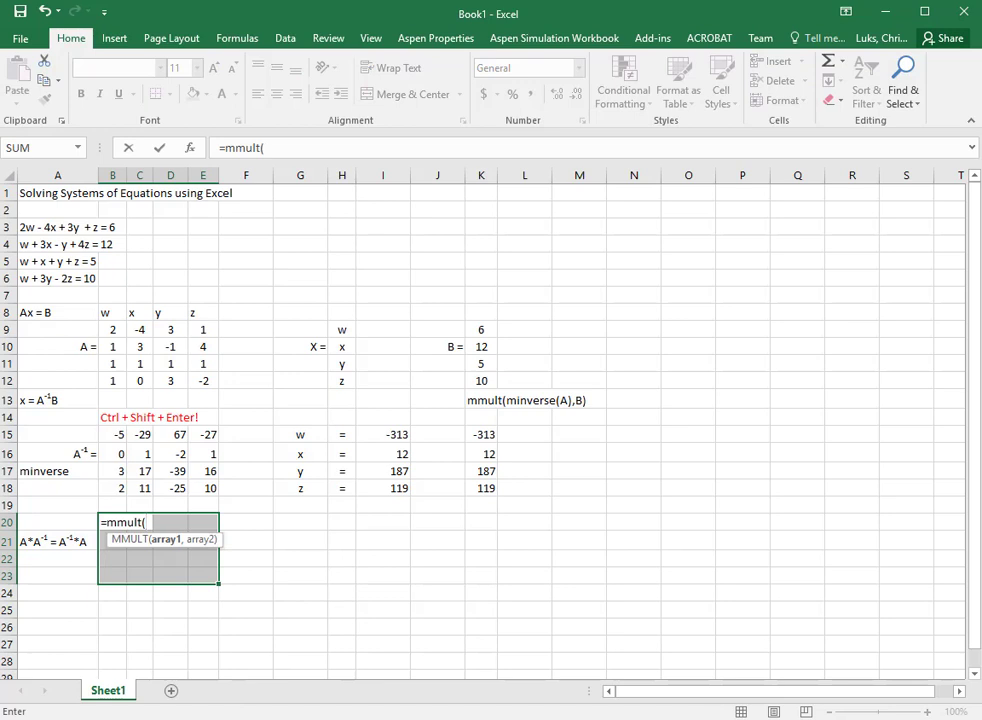
{"action": "left_click_drag", "start_coordinate": [107, 326], "coordinate": [193, 381]}
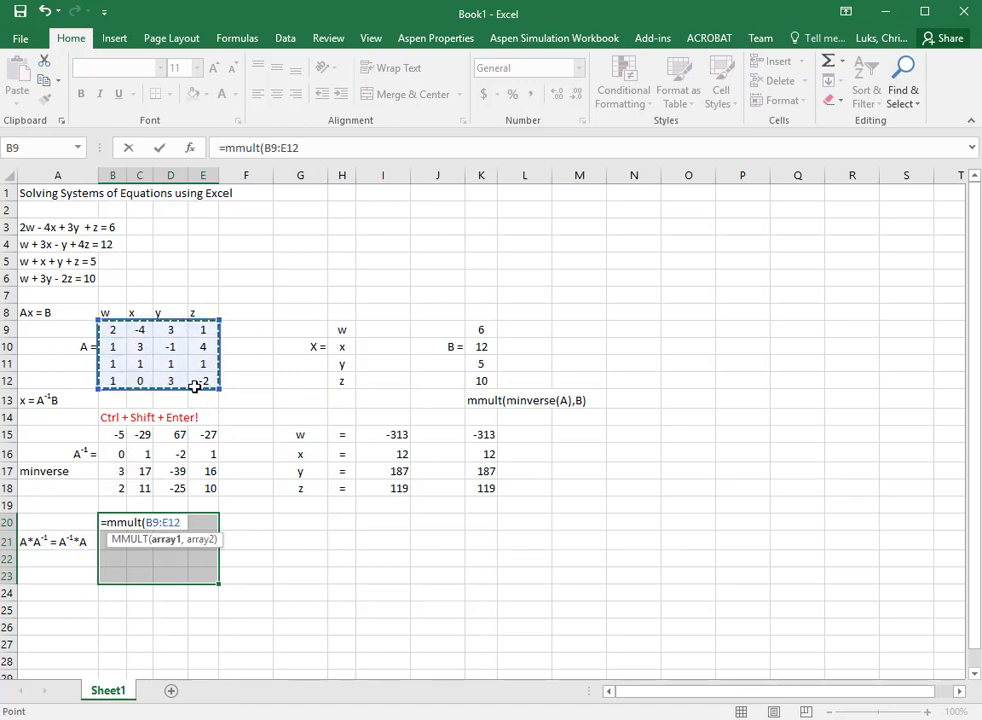
{"action": "type", "text": ","}
{"action": "left_click_drag", "start_coordinate": [115, 434], "coordinate": [218, 491]}
{"action": "type", "text": ")"}
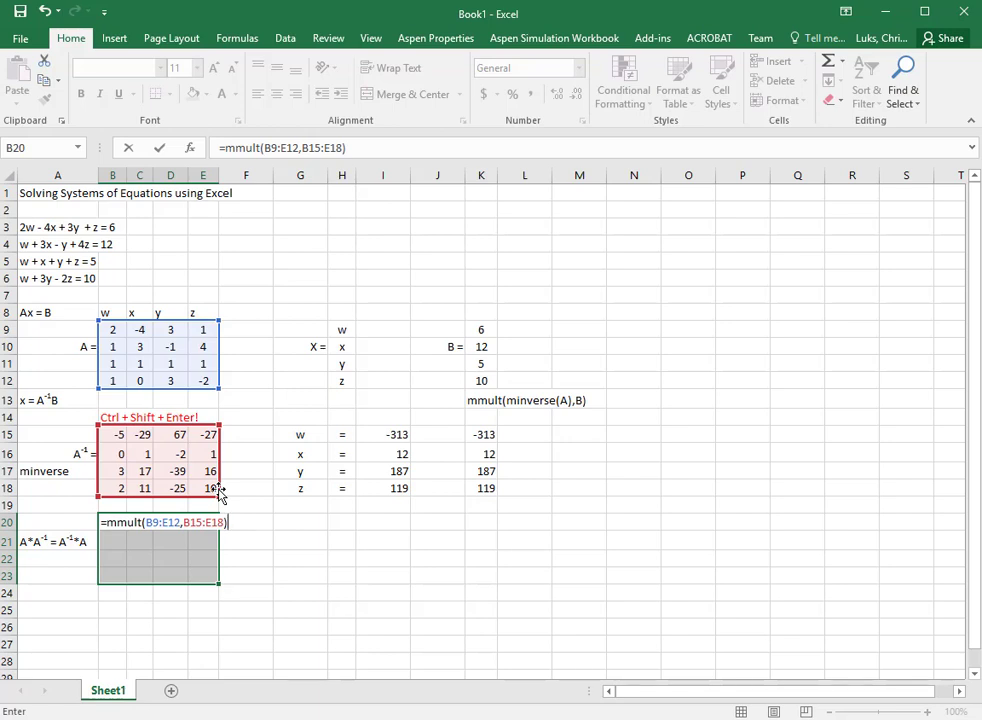
{"action": "key", "text": "ctrl+shift+Return"}
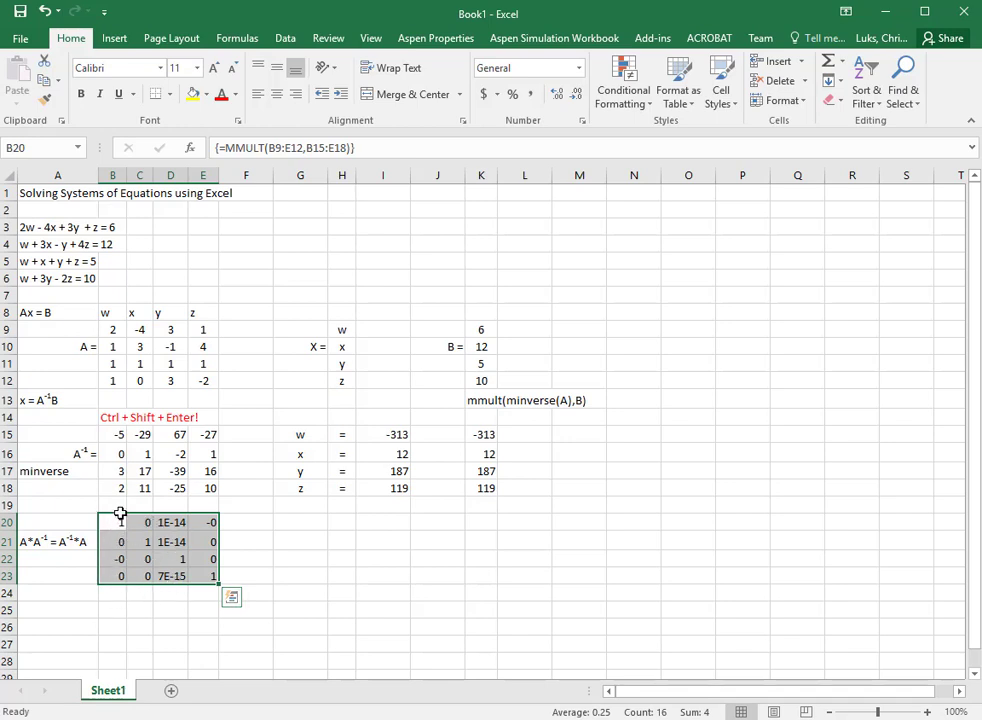
{"action": "left_click", "coordinate": [119, 604]}
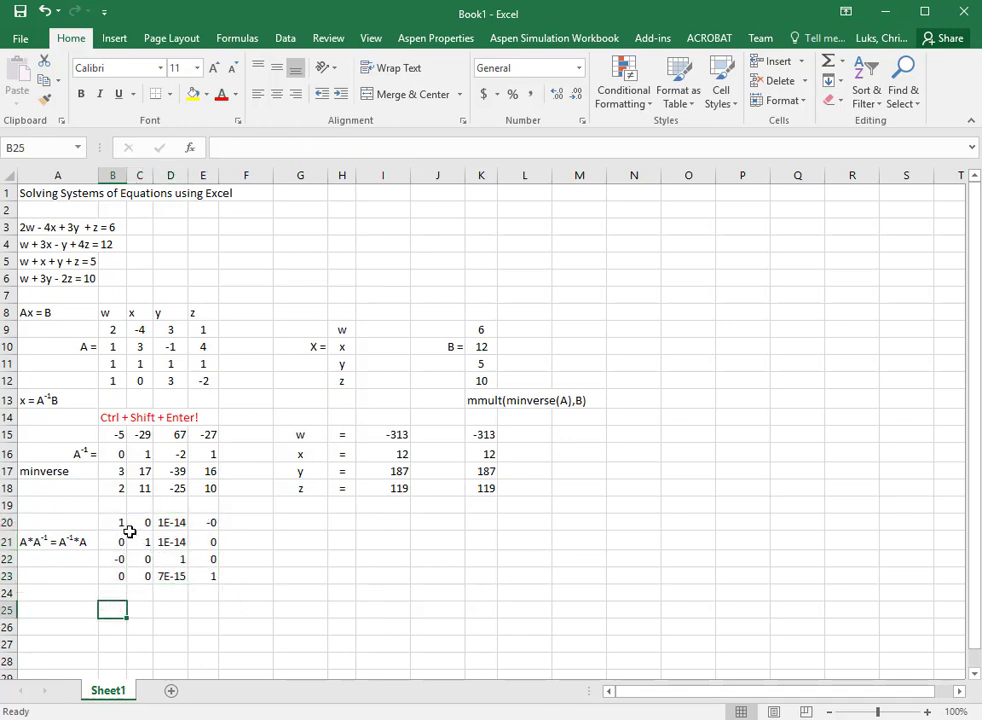